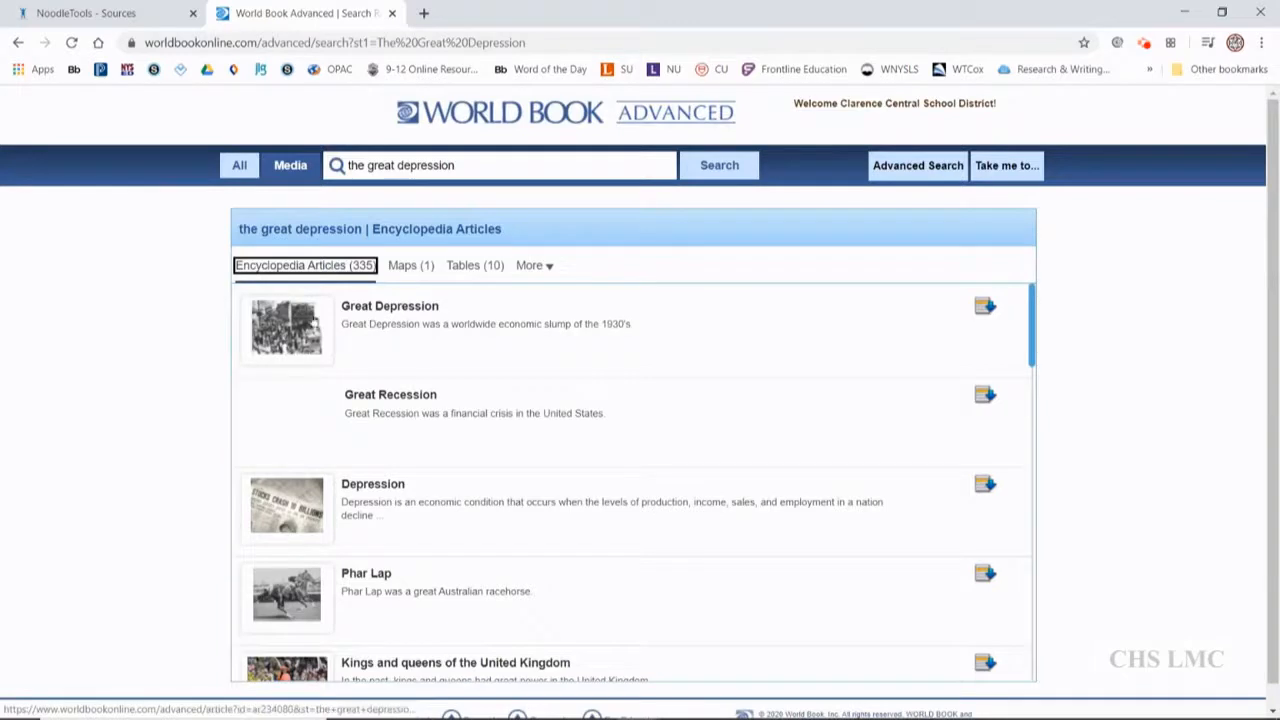
Open the Great Depression encyclopedia article and look through it down to the recommended citations at its end.
left_click(386, 312)
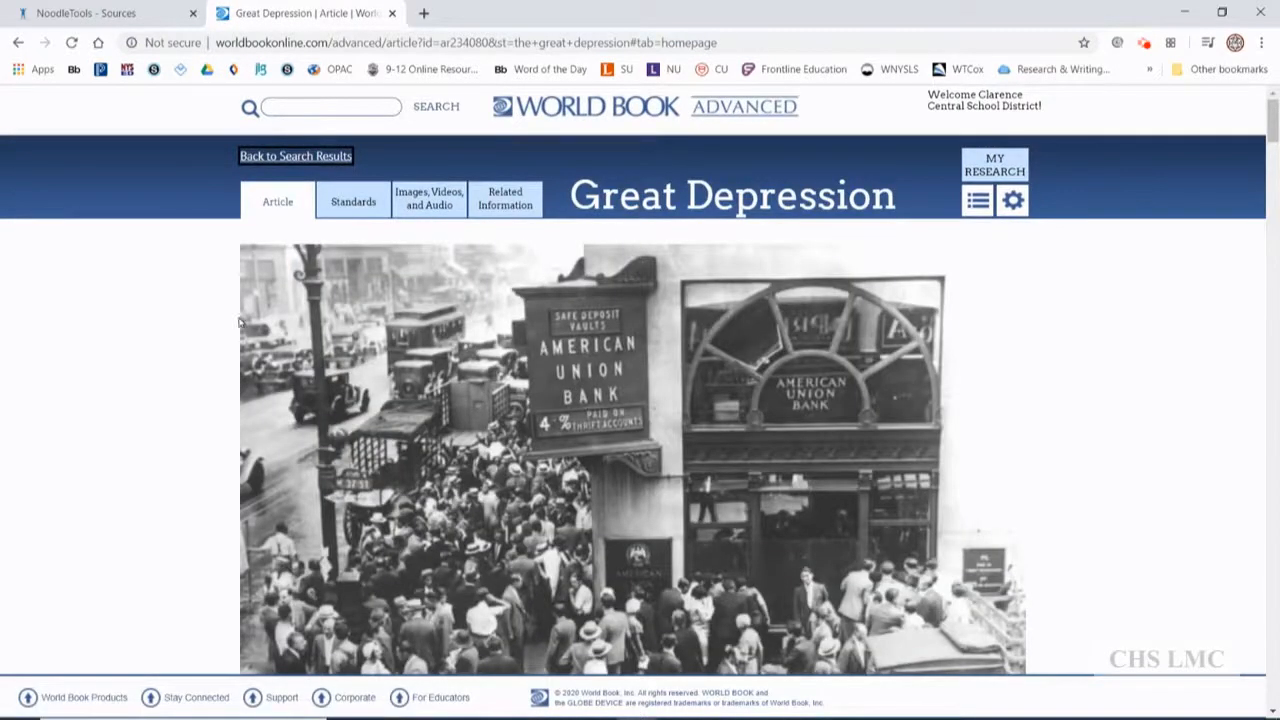
scroll(622, 415, "down", 5)
scroll(1053, 479, "down", 3)
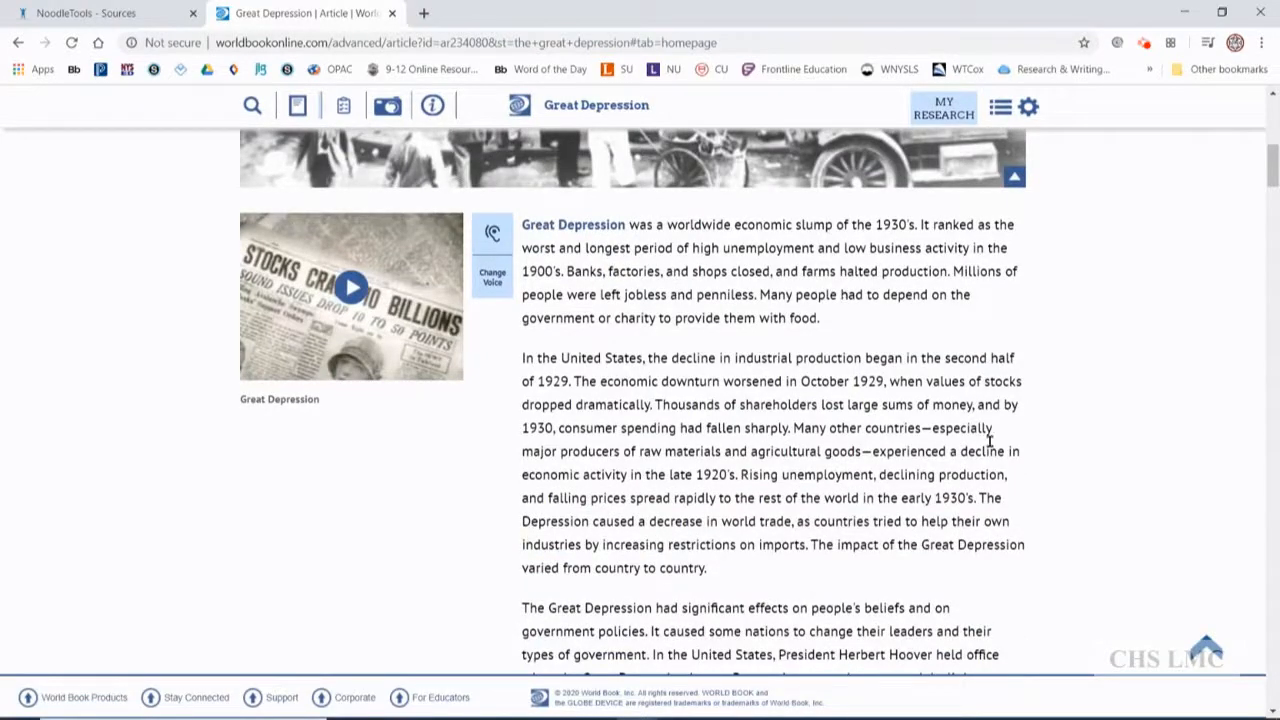
scroll(997, 443, "down", 5)
scroll(1049, 452, "down", 10)
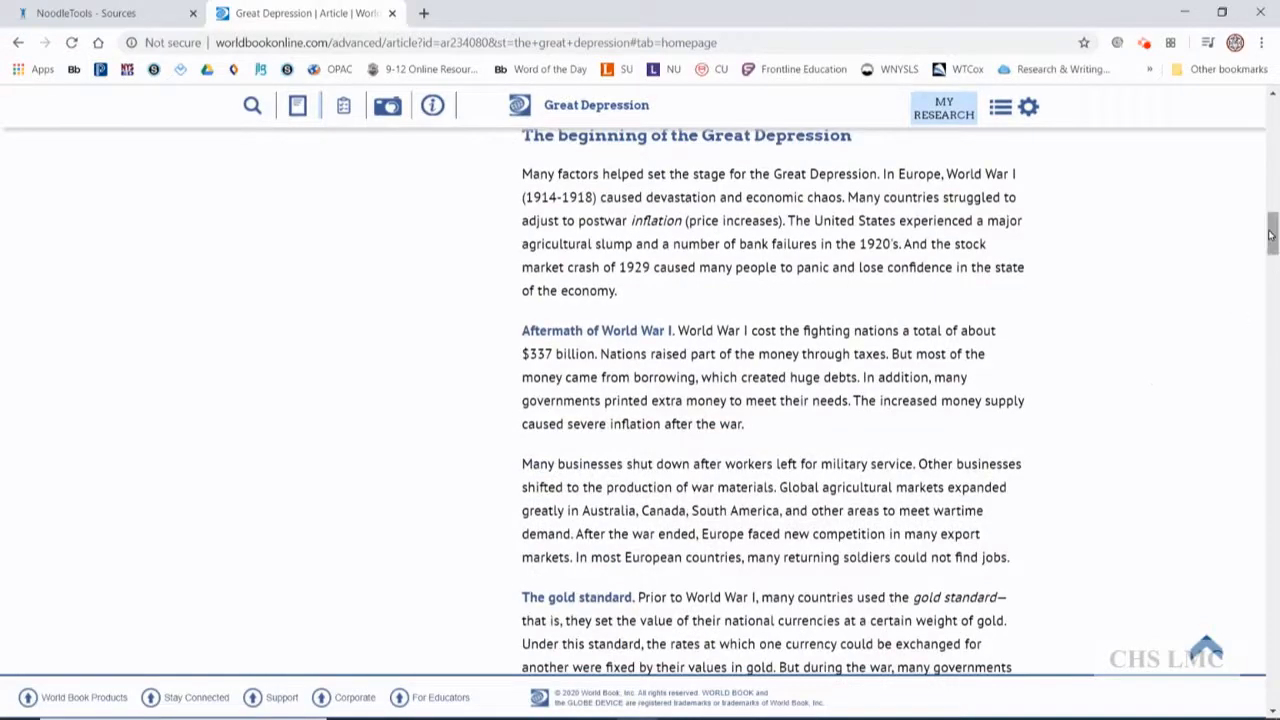
scroll(997, 331, "down", 9)
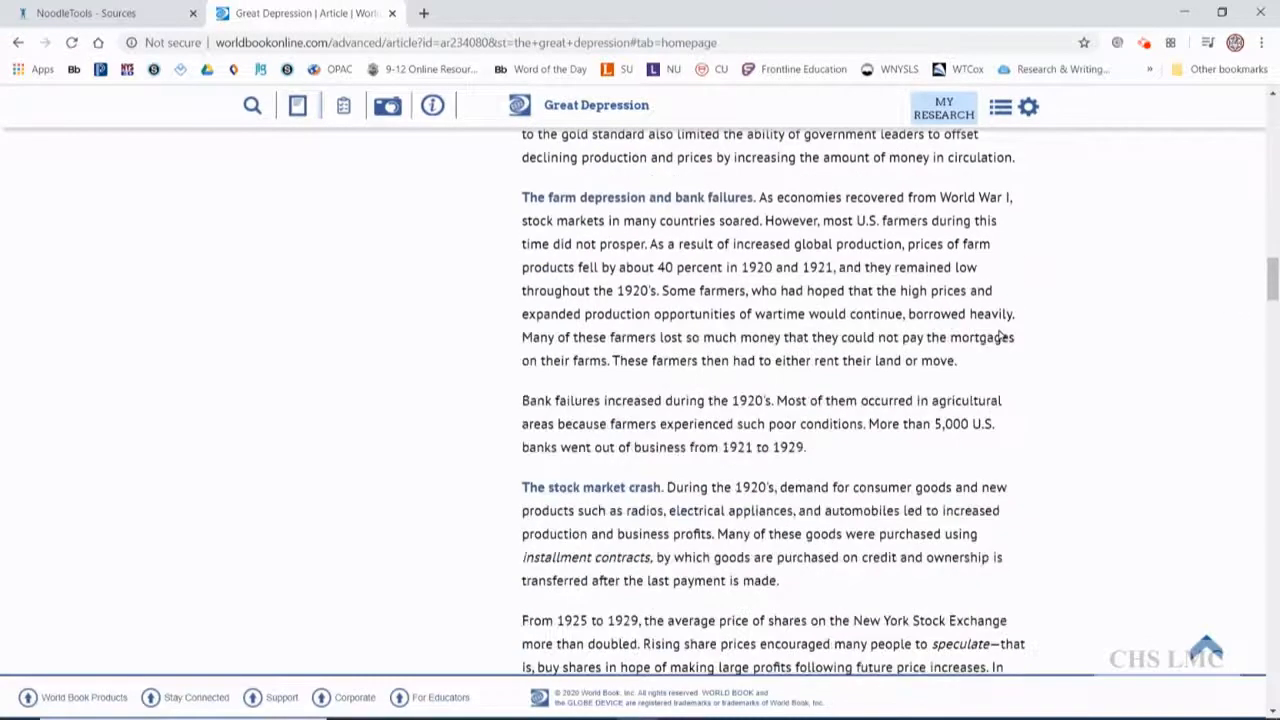
scroll(997, 331, "down", 8)
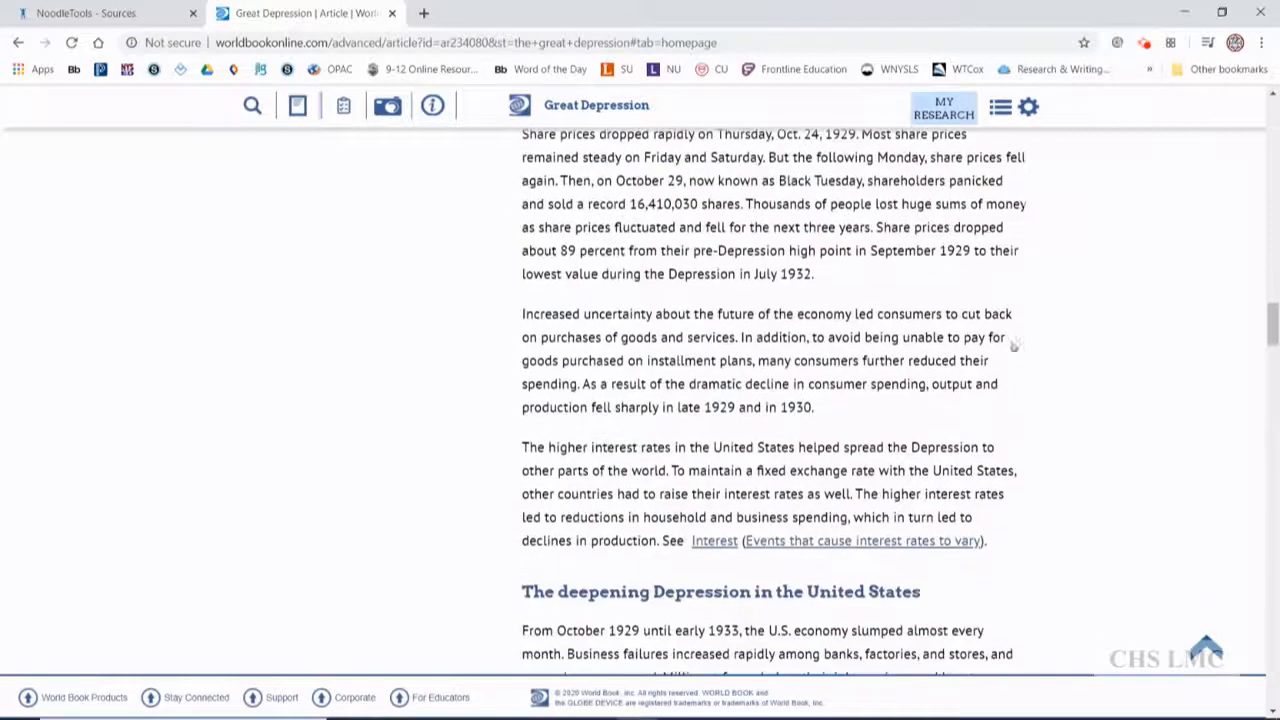
left_click_drag(1272, 333, 1272, 680)
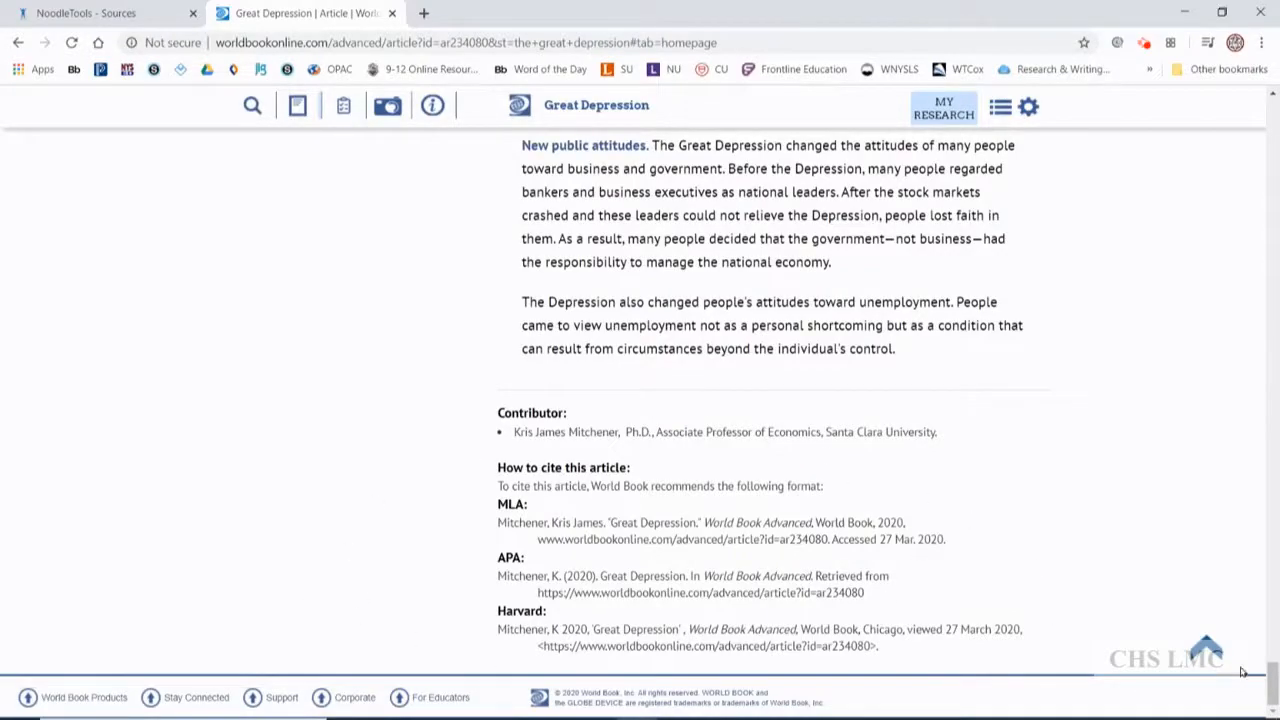
left_click_drag(1271, 682, 1271, 116)
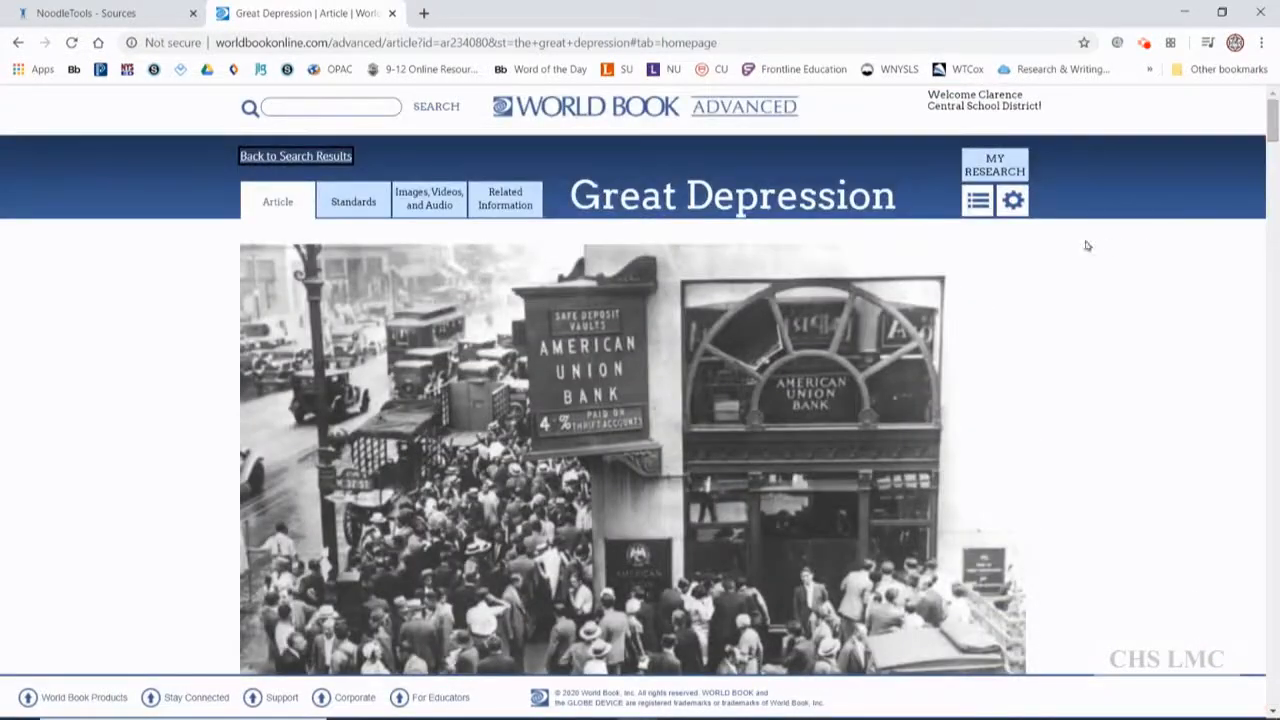
Show the article's recommended citations from its tools and copy the complete MLA citation.
left_click(1014, 202)
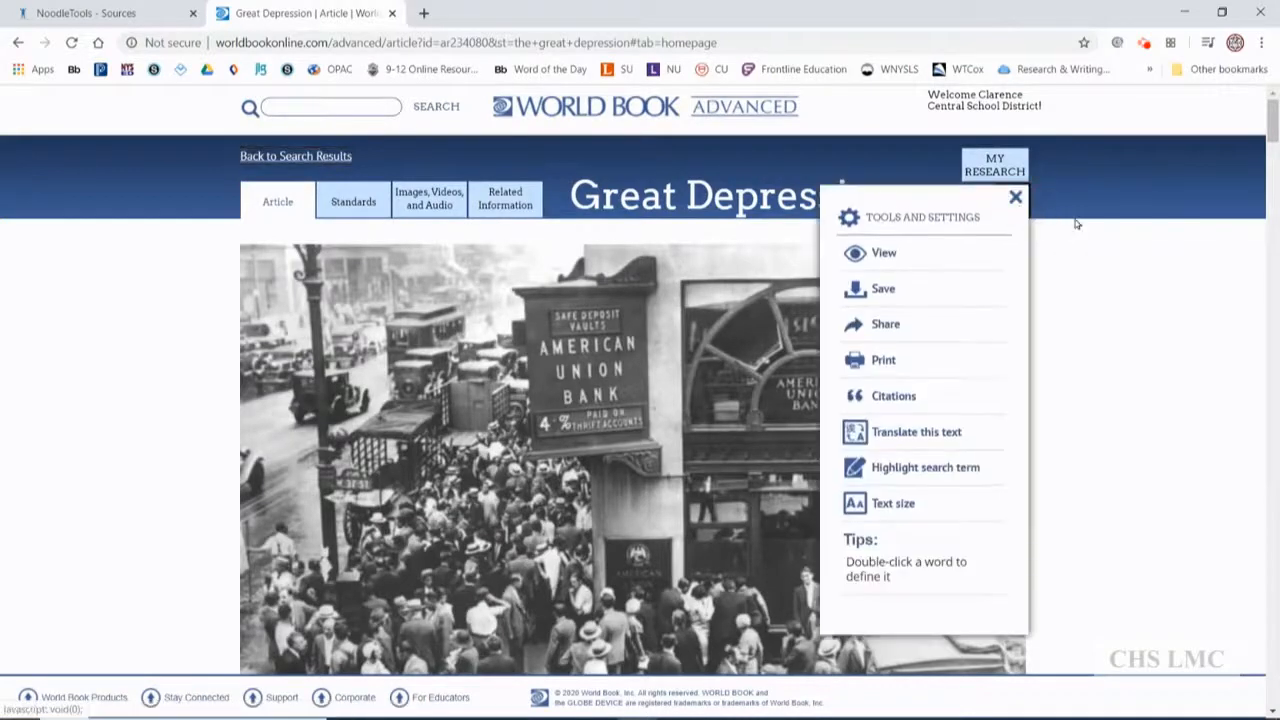
left_click(892, 398)
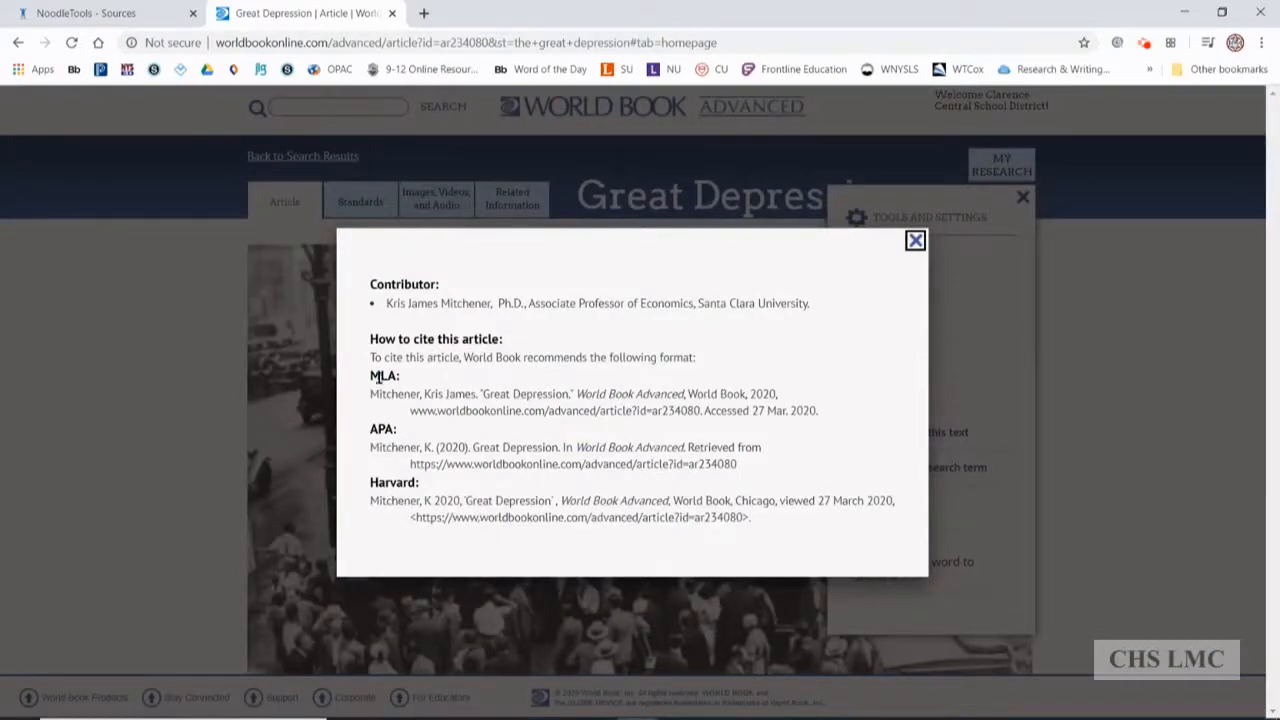
left_click_drag(825, 418, 370, 394)
key("ctrl+c")
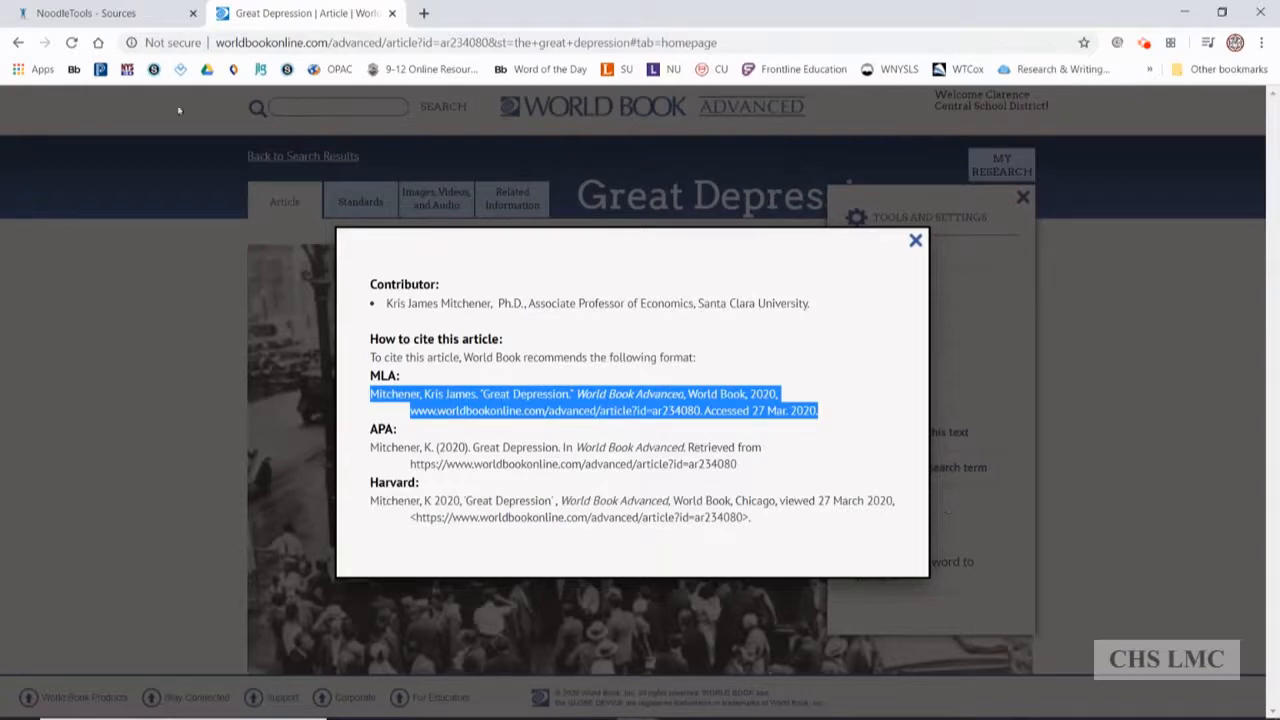
Switch to NoodleTools and start a new source for a Reference Source accessed in a database.
left_click(115, 14)
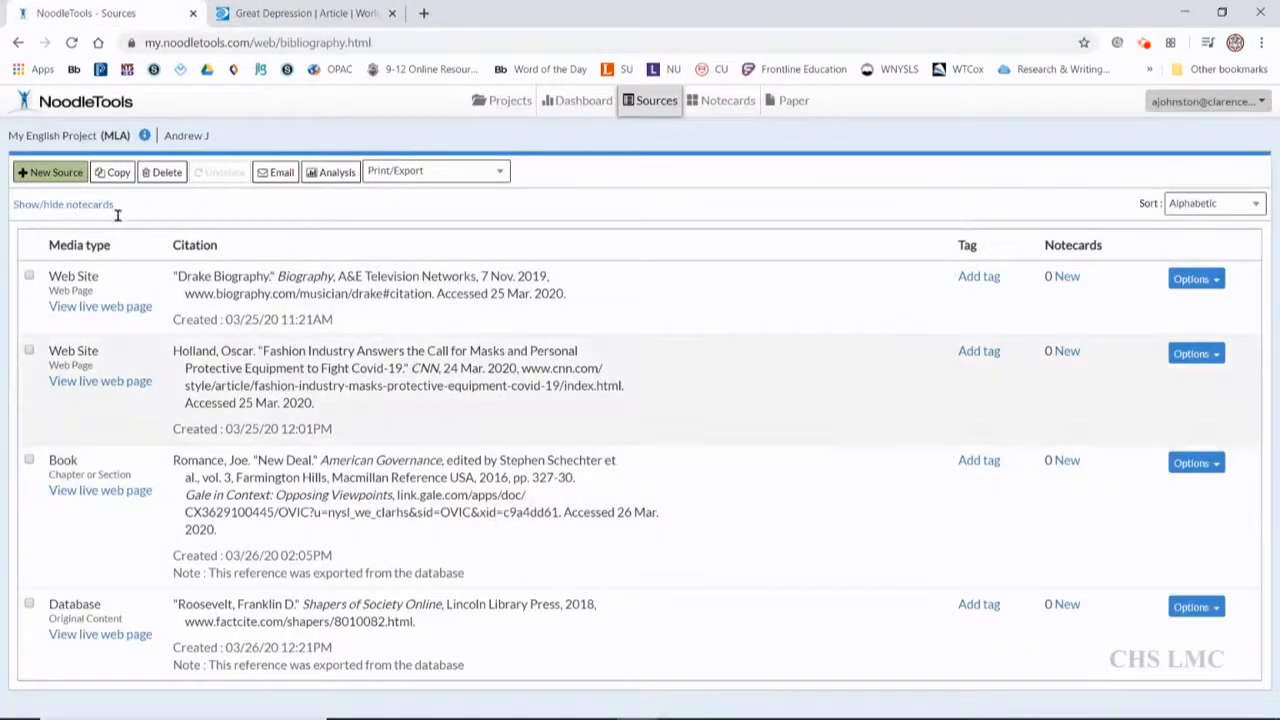
left_click(30, 172)
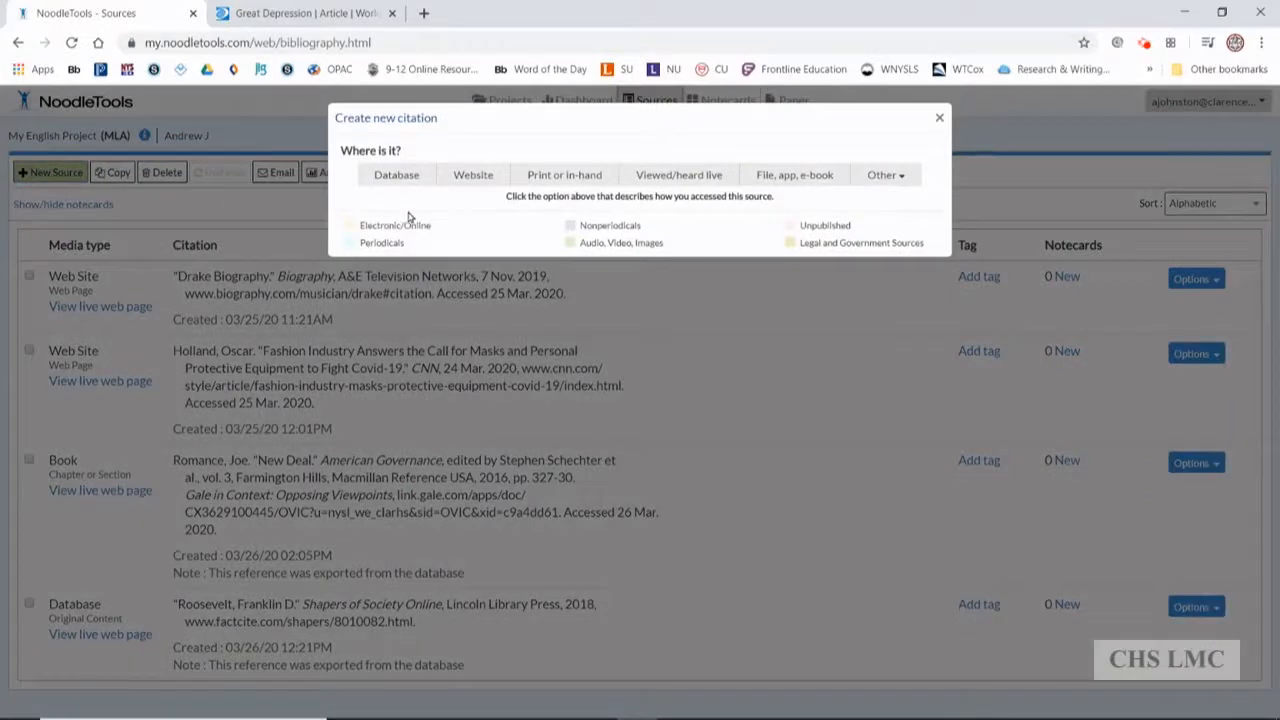
left_click(400, 174)
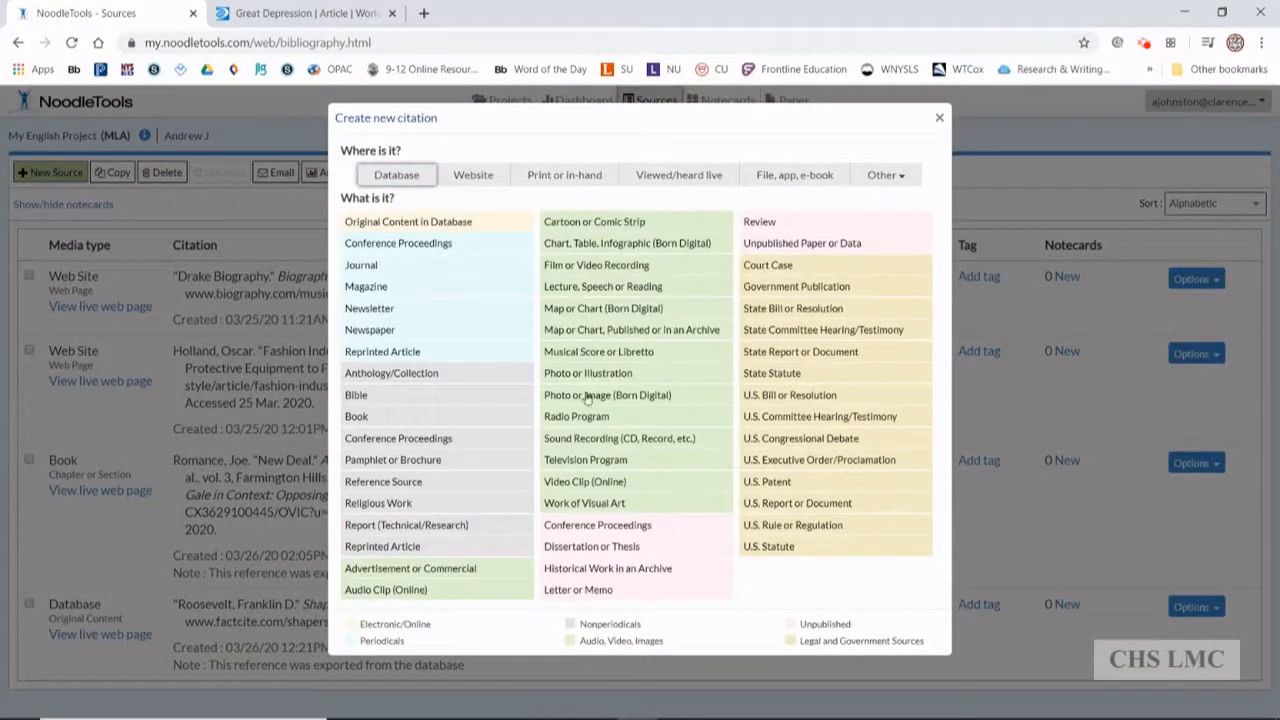
left_click(408, 484)
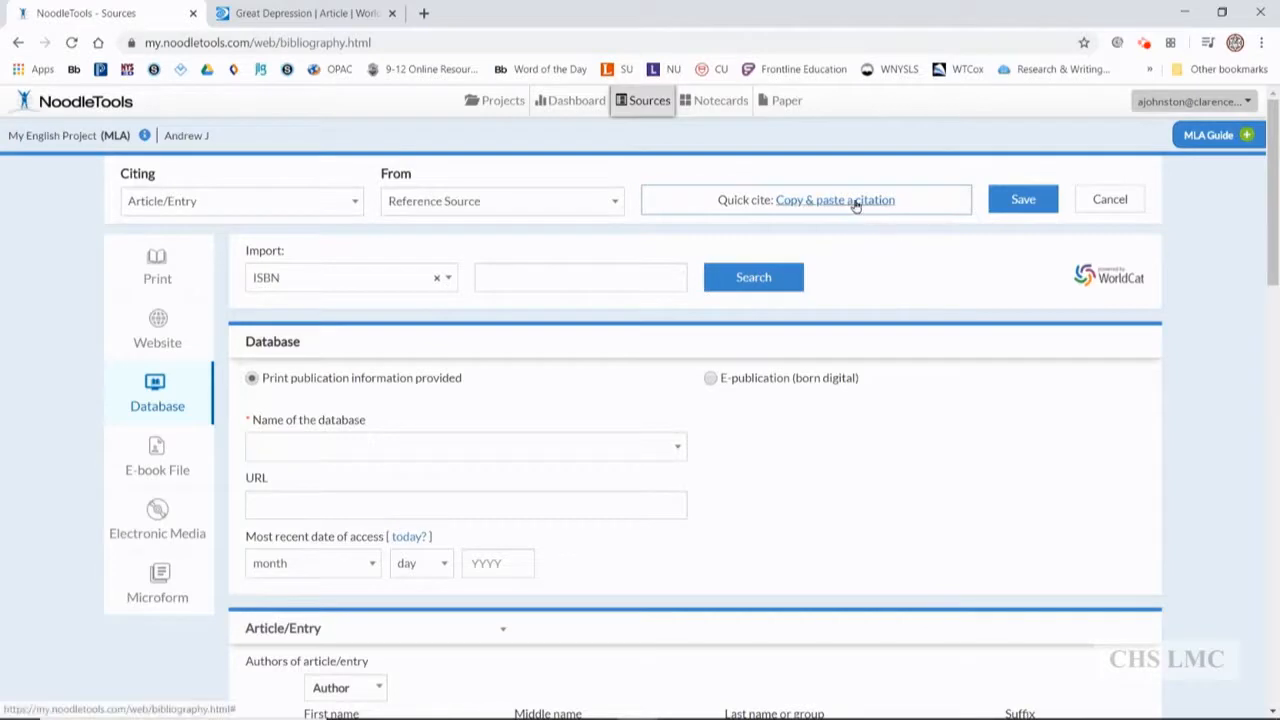
Change the source form to quick cite by copy and paste, and paste the World Book citation as the manually-edited citation.
left_click(300, 13)
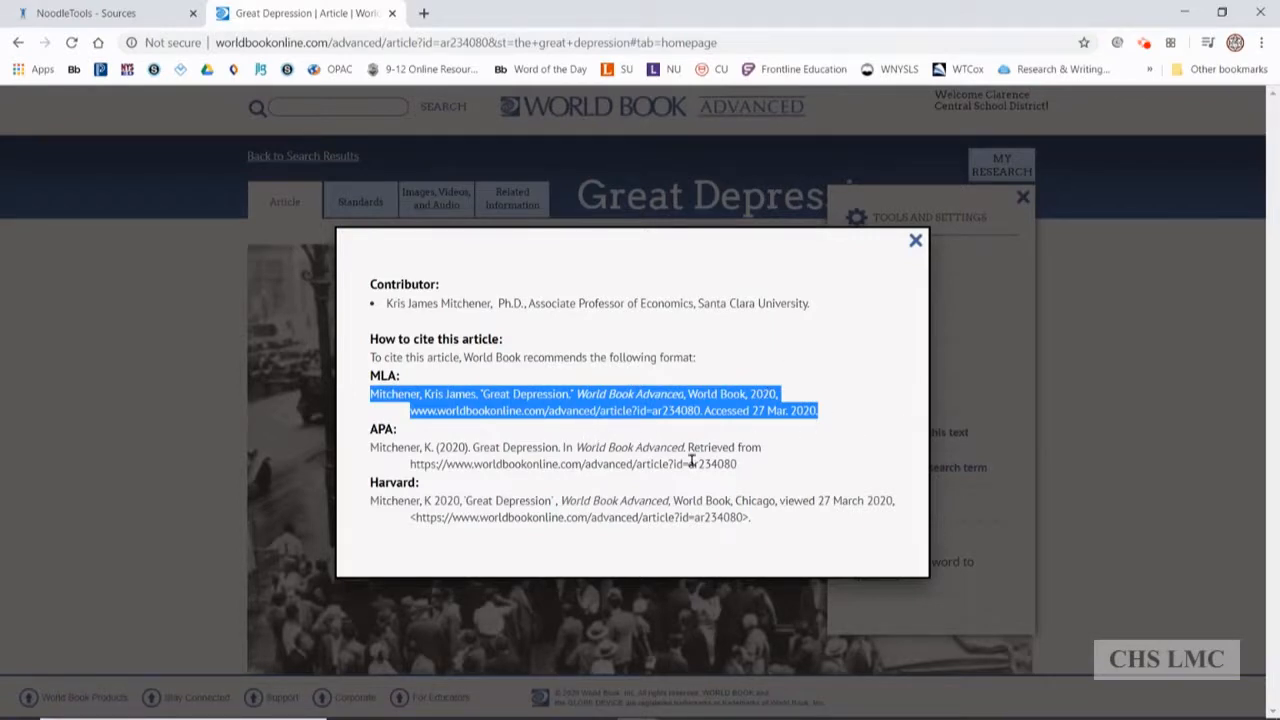
left_click(120, 12)
left_click(833, 200)
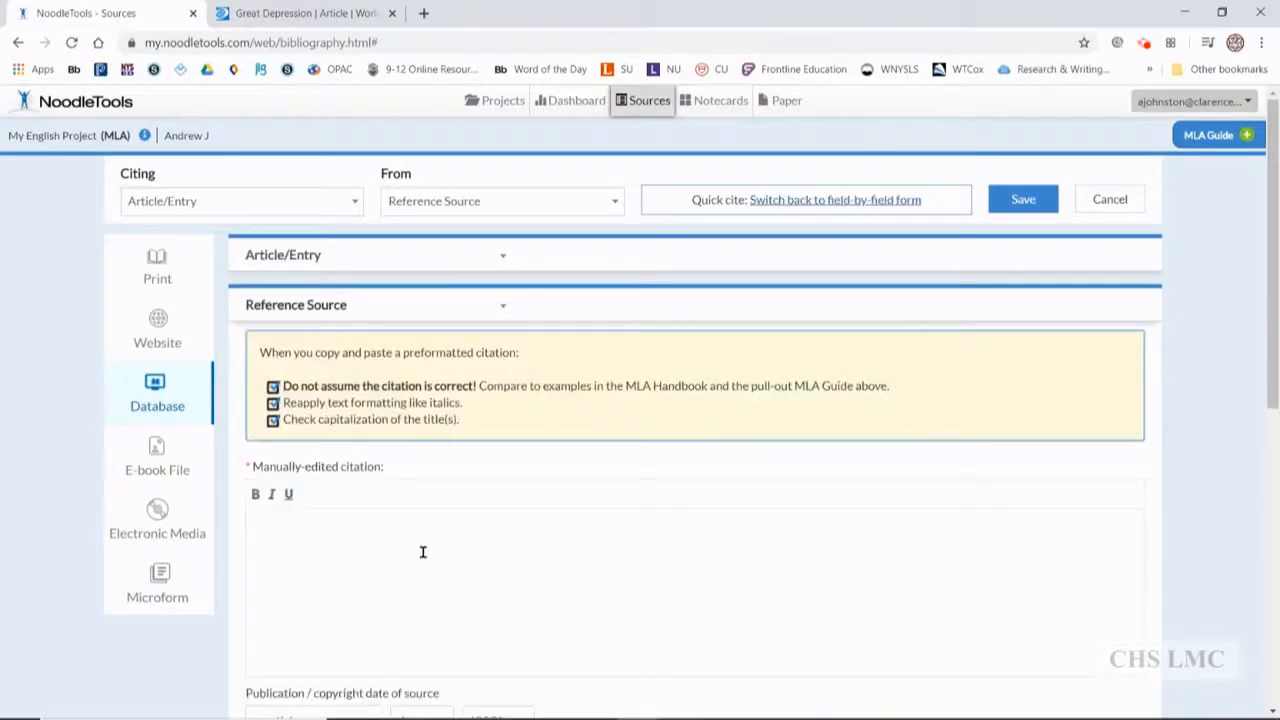
scroll(334, 451, "down", 2)
left_click(338, 419)
scroll(357, 414, "up", 2)
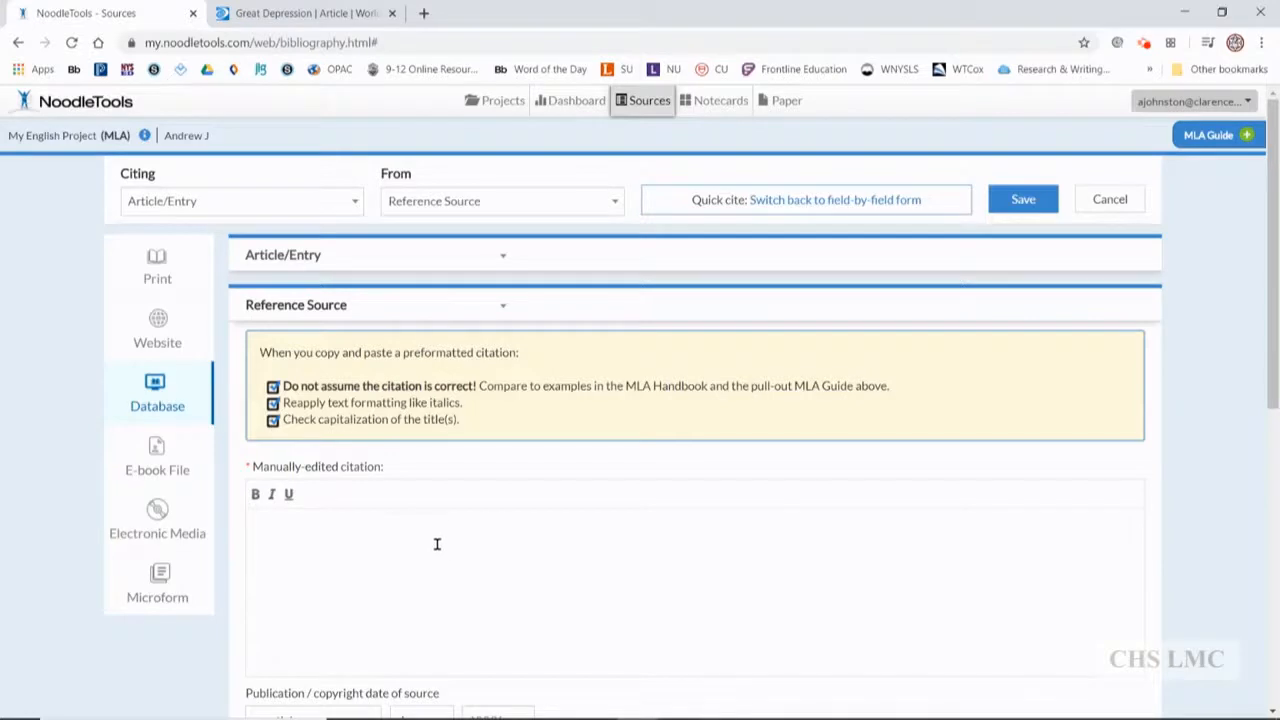
key("ctrl+v")
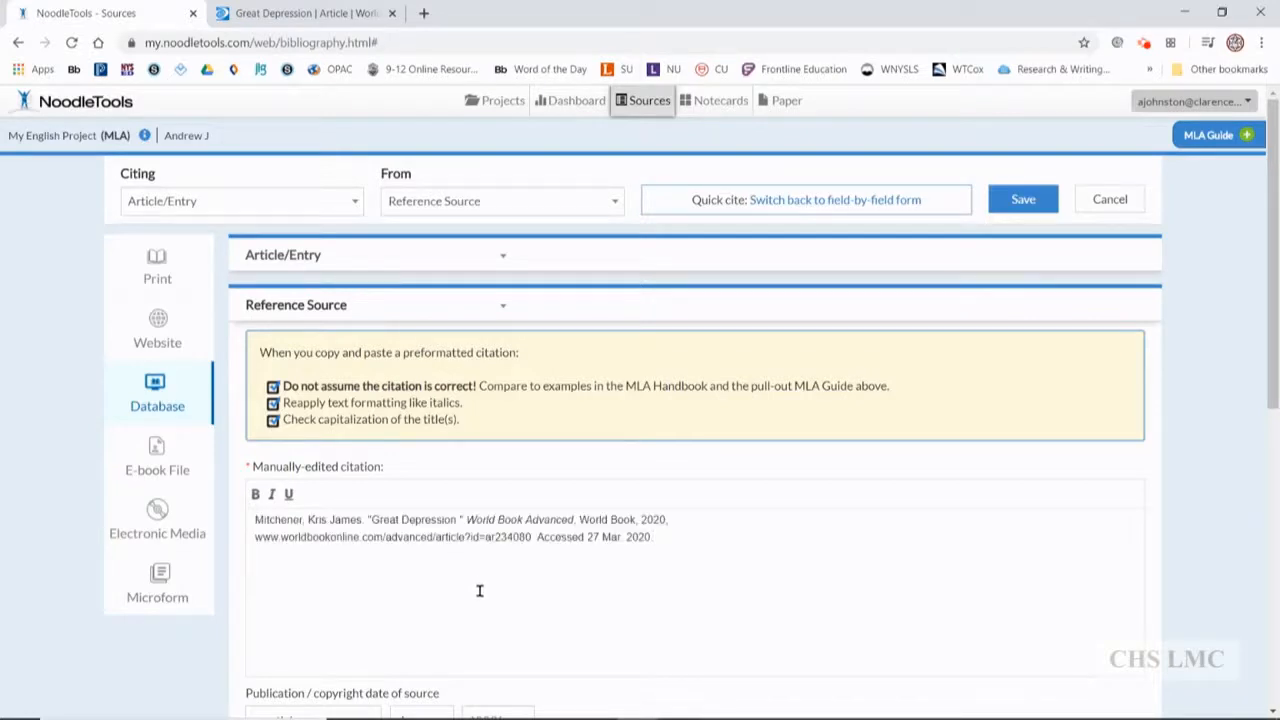
Look over the remaining fields of the citation form and save the new source to the project.
scroll(674, 589, "down", 2)
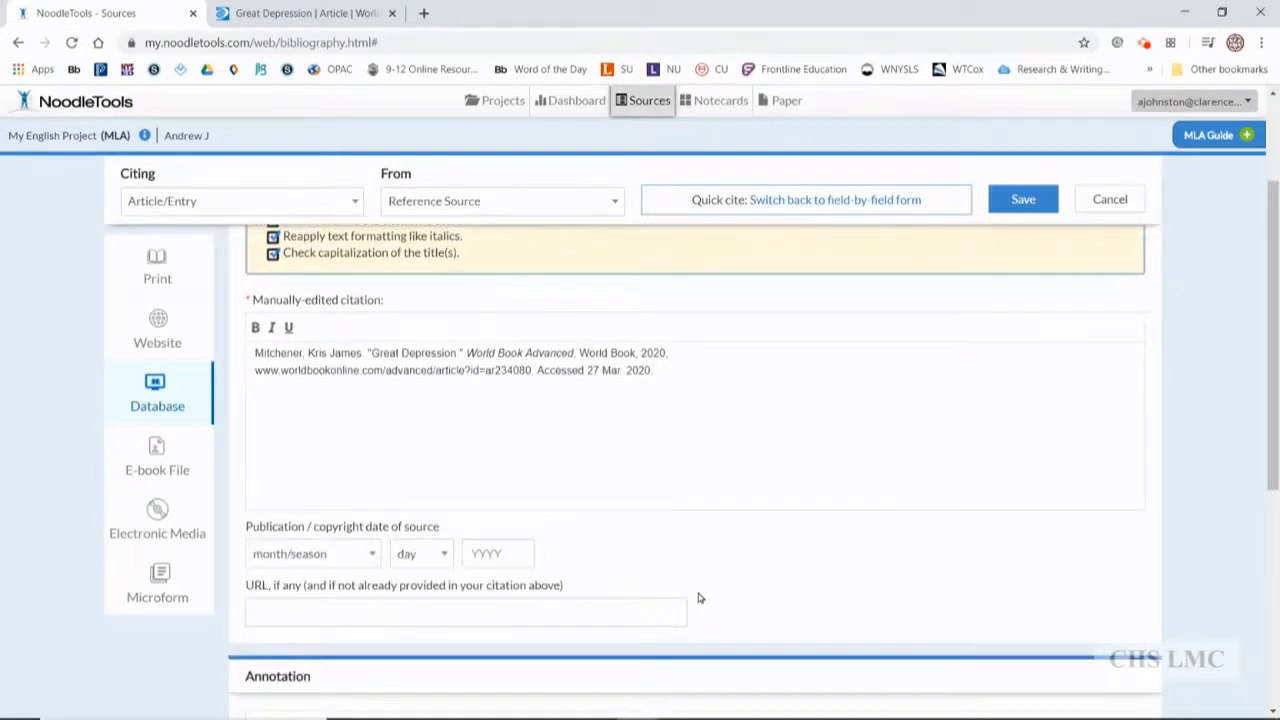
scroll(695, 595, "down", 3)
scroll(645, 597, "up", 5)
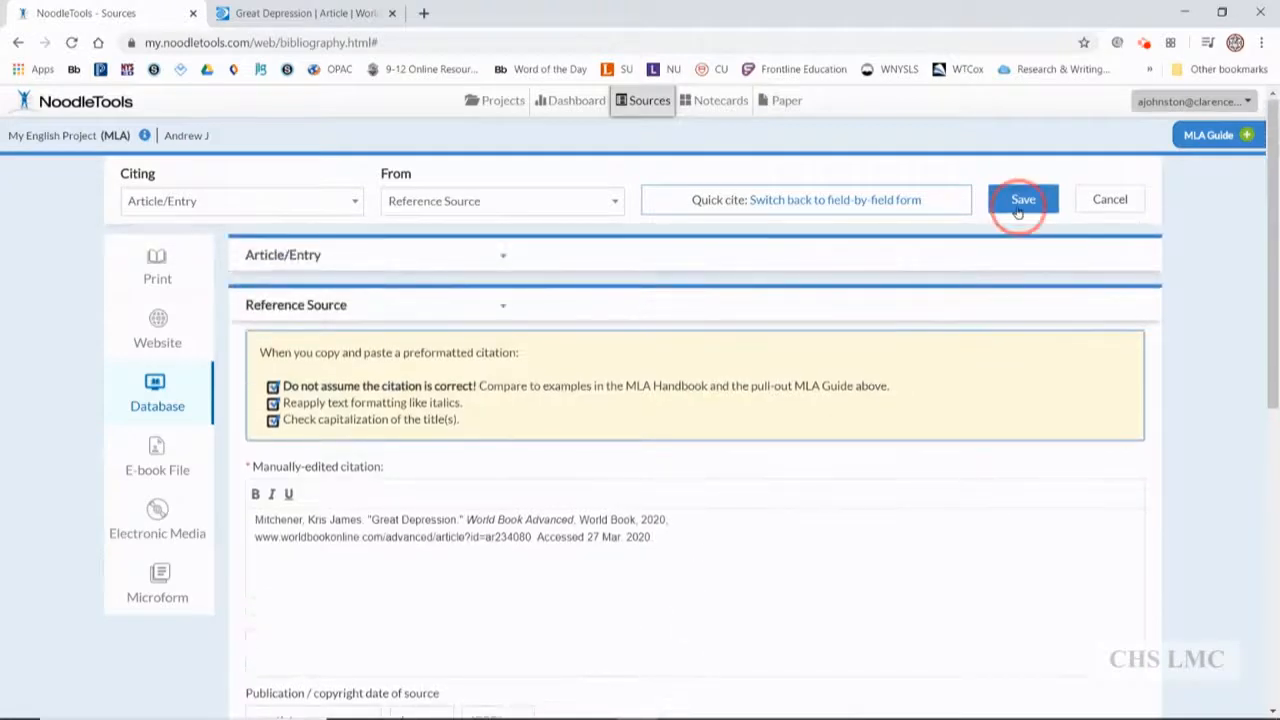
left_click(1021, 203)
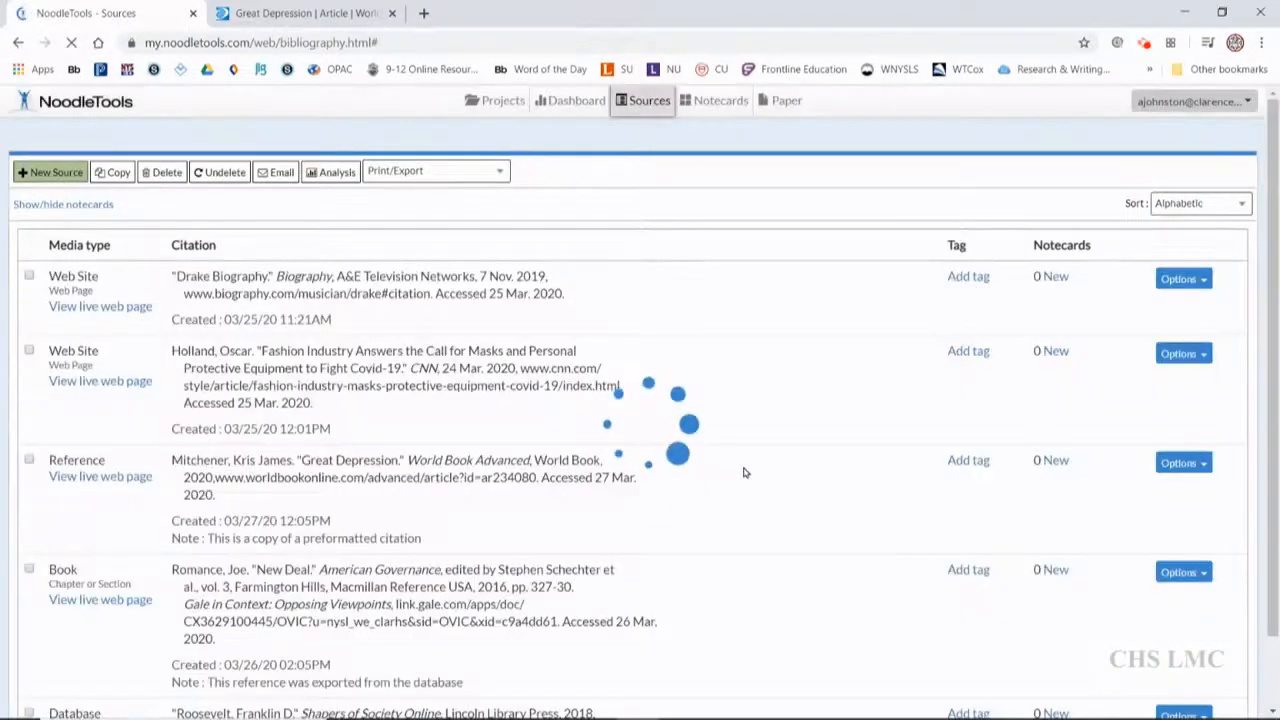
scroll(738, 480, "down", 2)
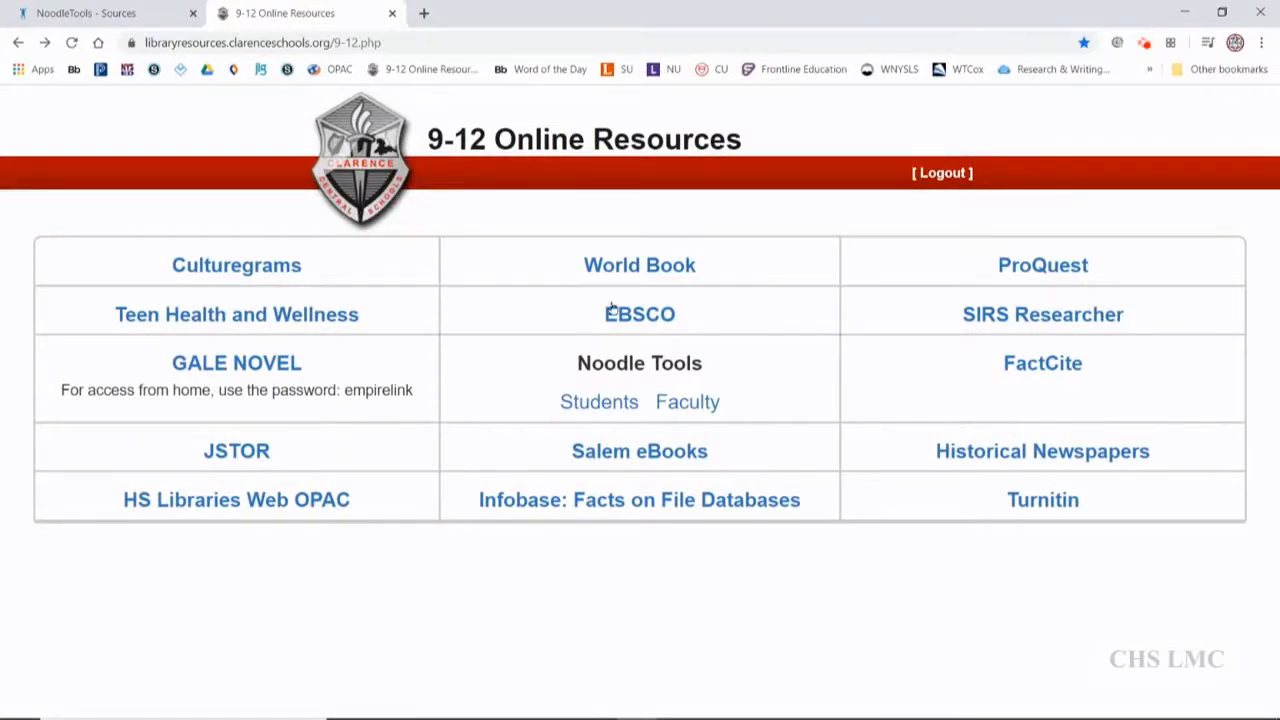
Open Culturegrams from the 9-12 Online Resources page and go to Spain under Europe in the World Edition.
left_click(90, 13)
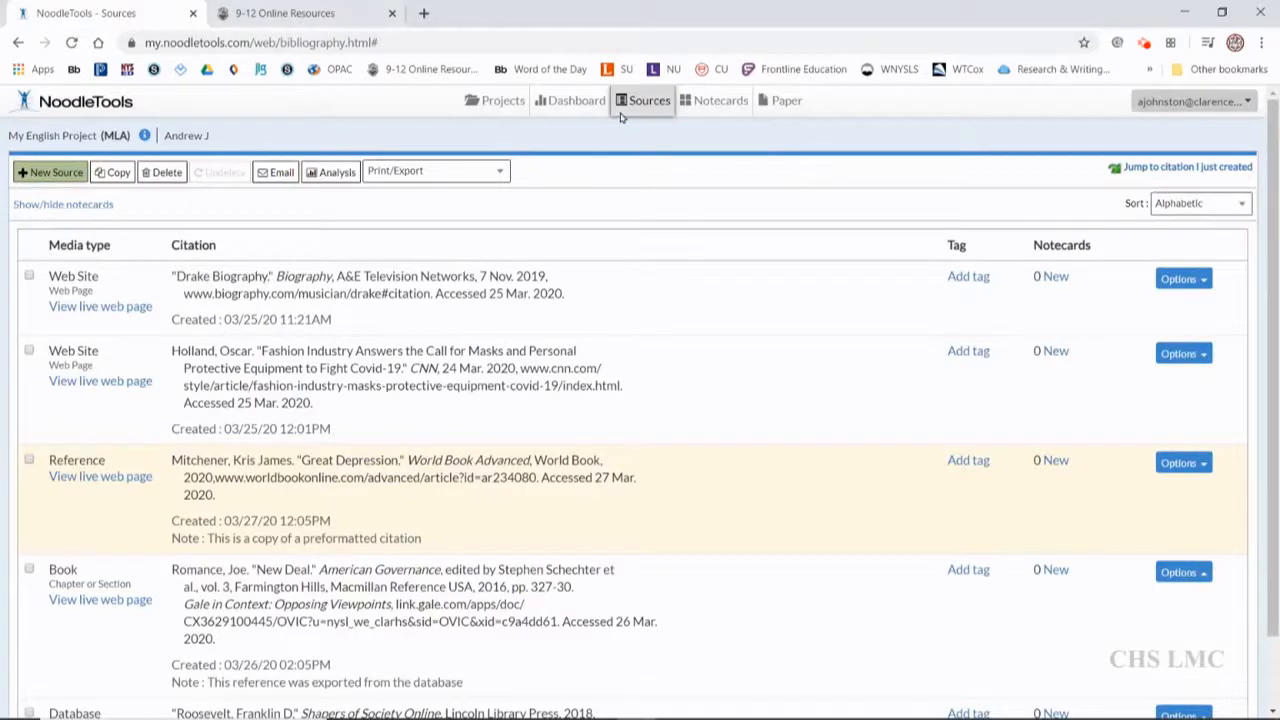
left_click(293, 18)
left_click(245, 270)
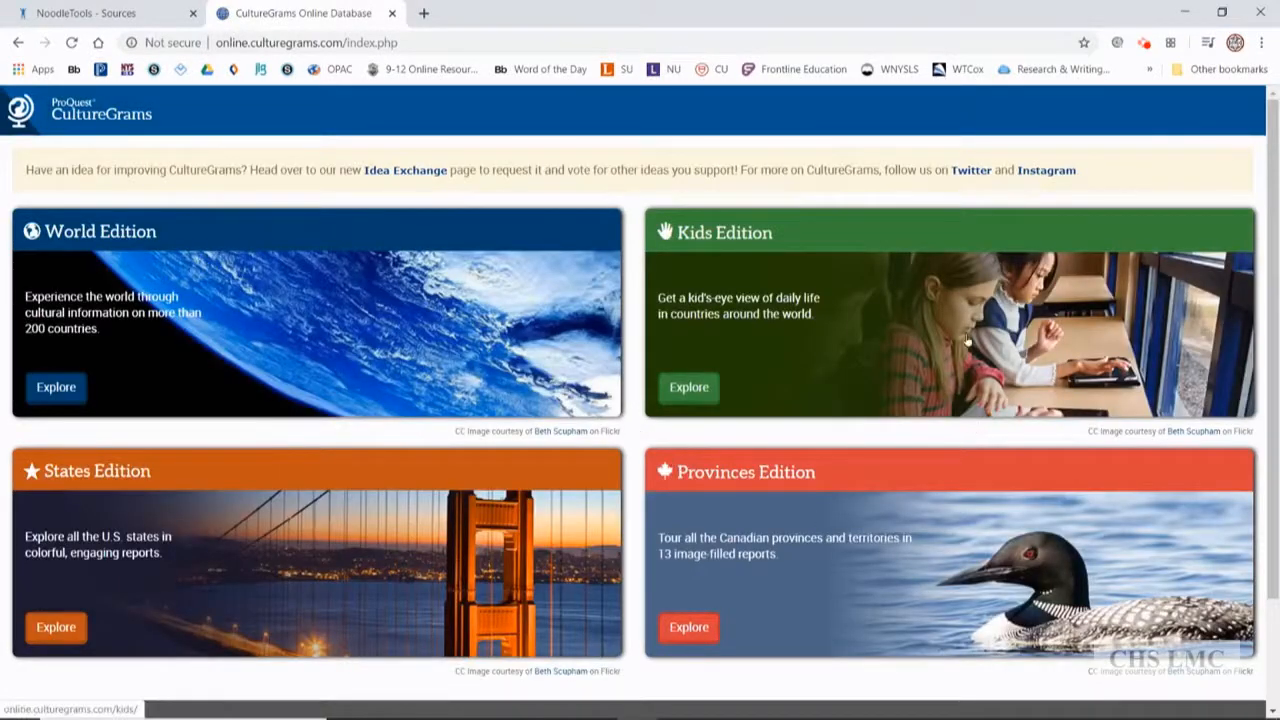
left_click(57, 390)
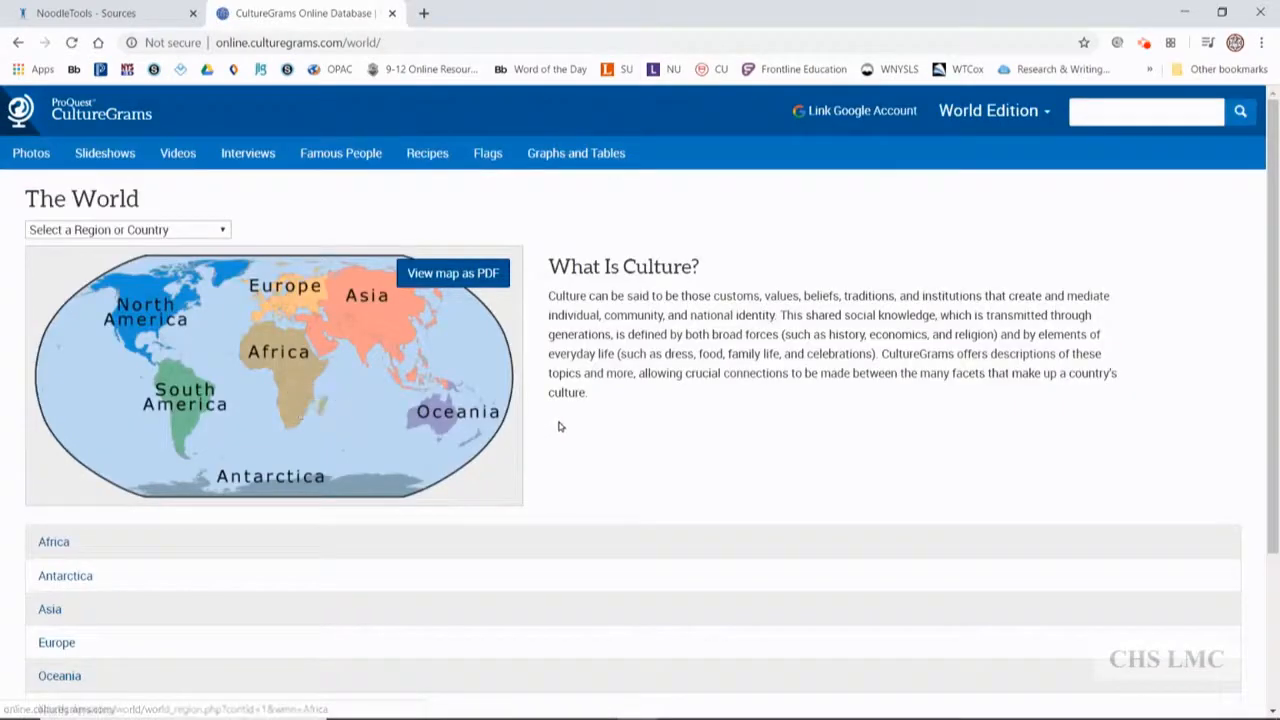
left_click(281, 306)
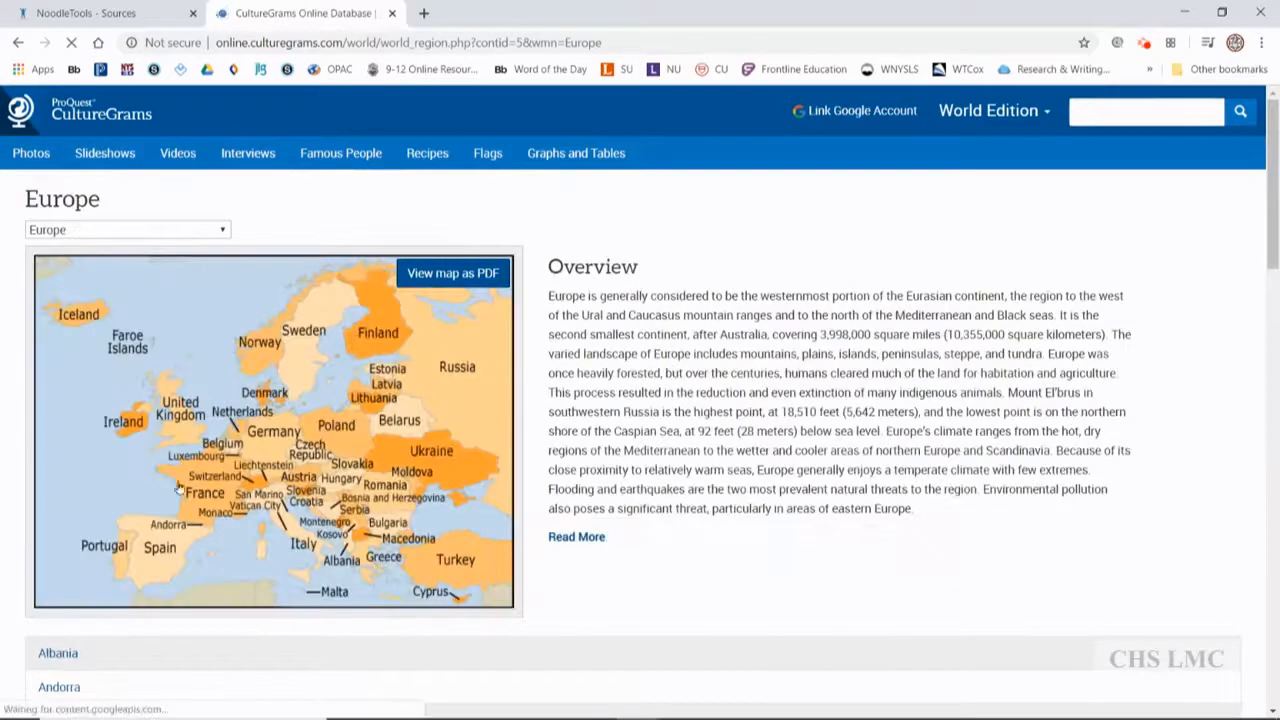
left_click(160, 553)
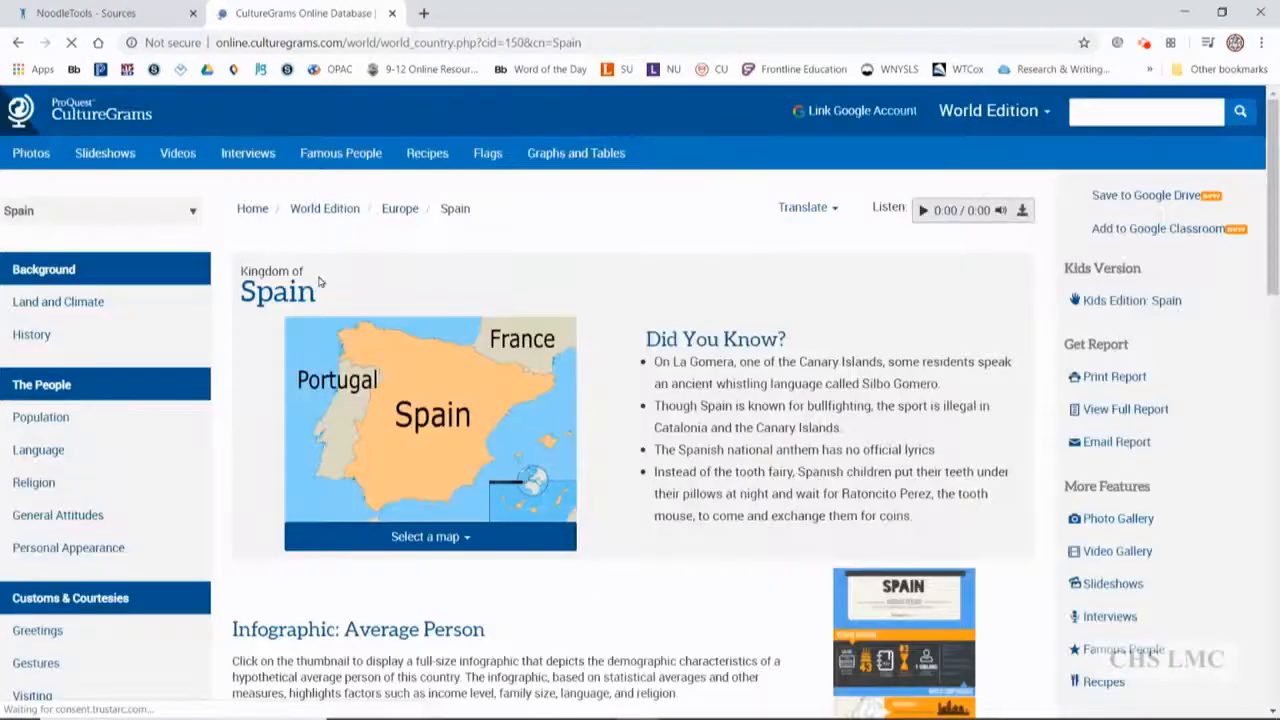
Open the History section of the Spain report and read through it to the end.
scroll(598, 440, "down", 5)
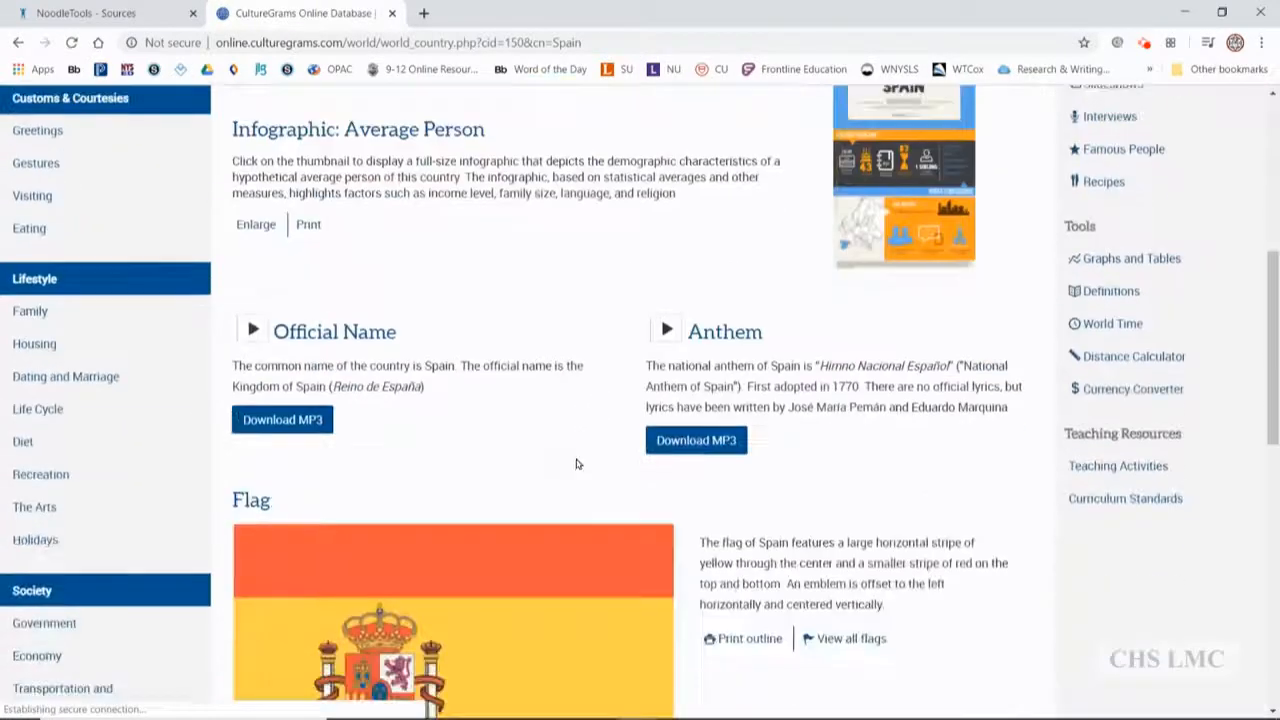
scroll(581, 457, "up", 5)
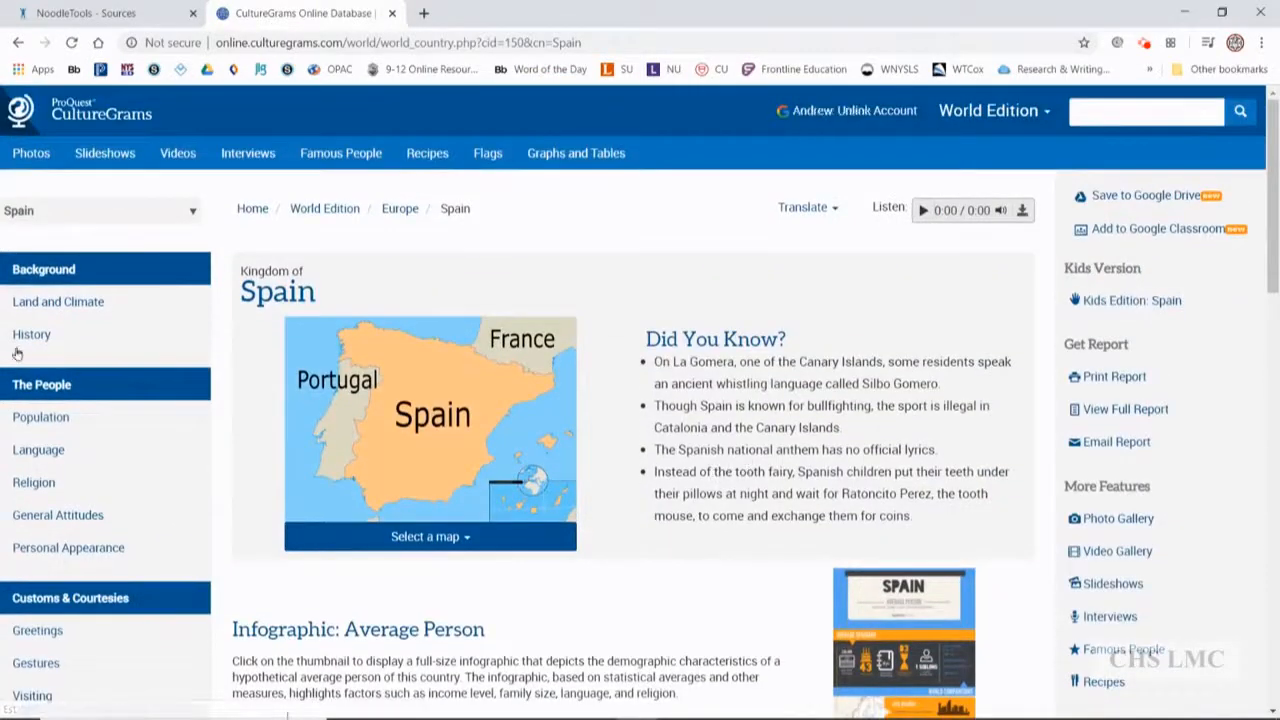
left_click(24, 336)
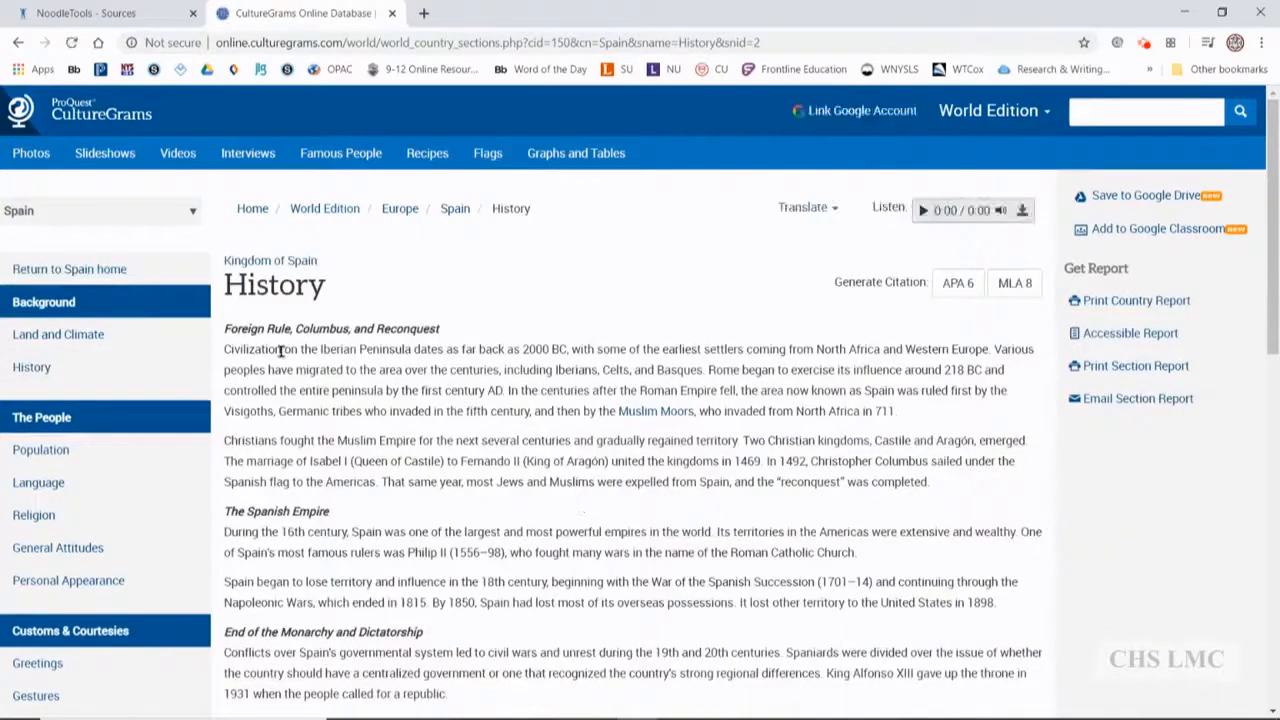
scroll(487, 404, "down", 1)
scroll(497, 400, "down", 4)
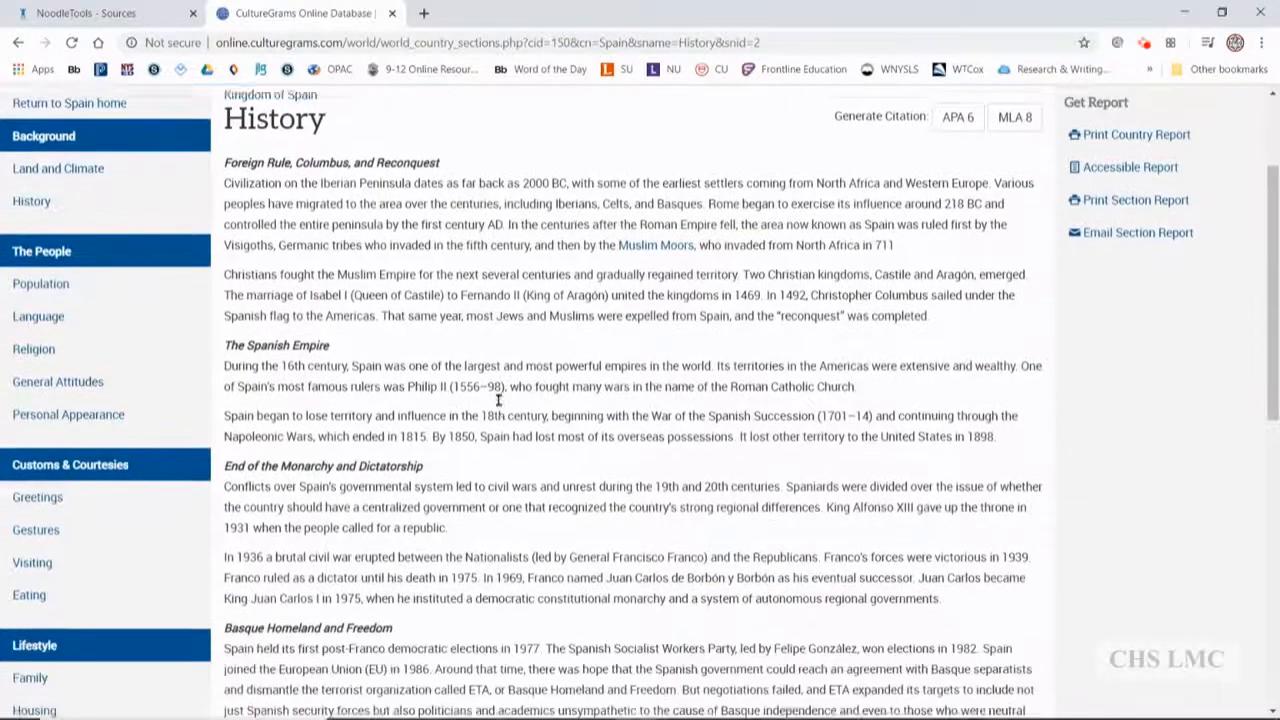
scroll(497, 400, "down", 5)
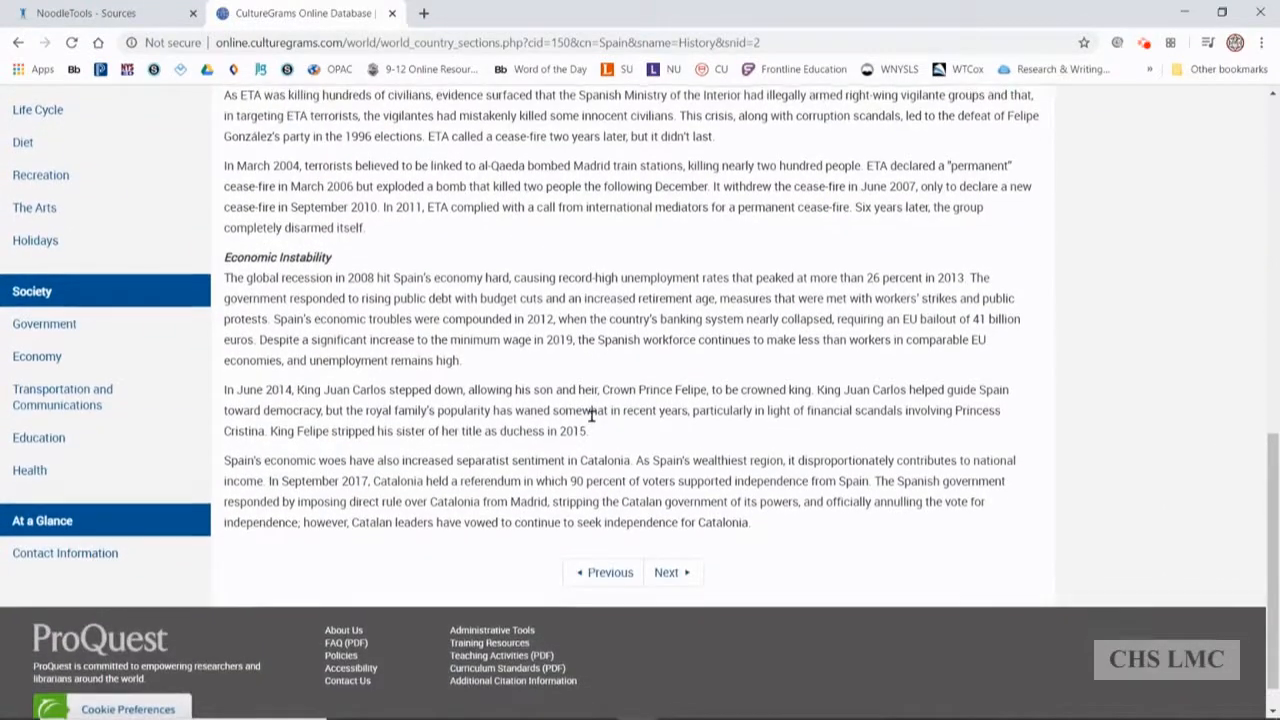
scroll(592, 415, "up", 10)
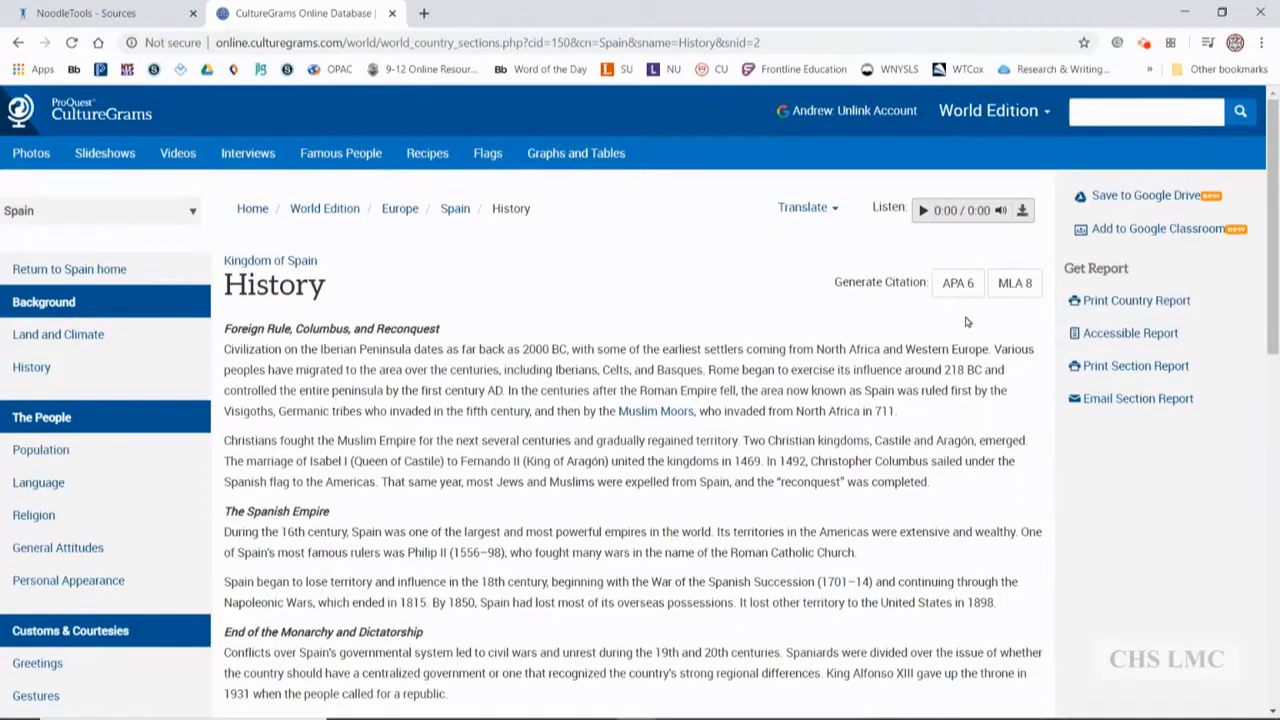
Generate the MLA 8 citation for the Spain History page and copy its full text.
left_click(1018, 286)
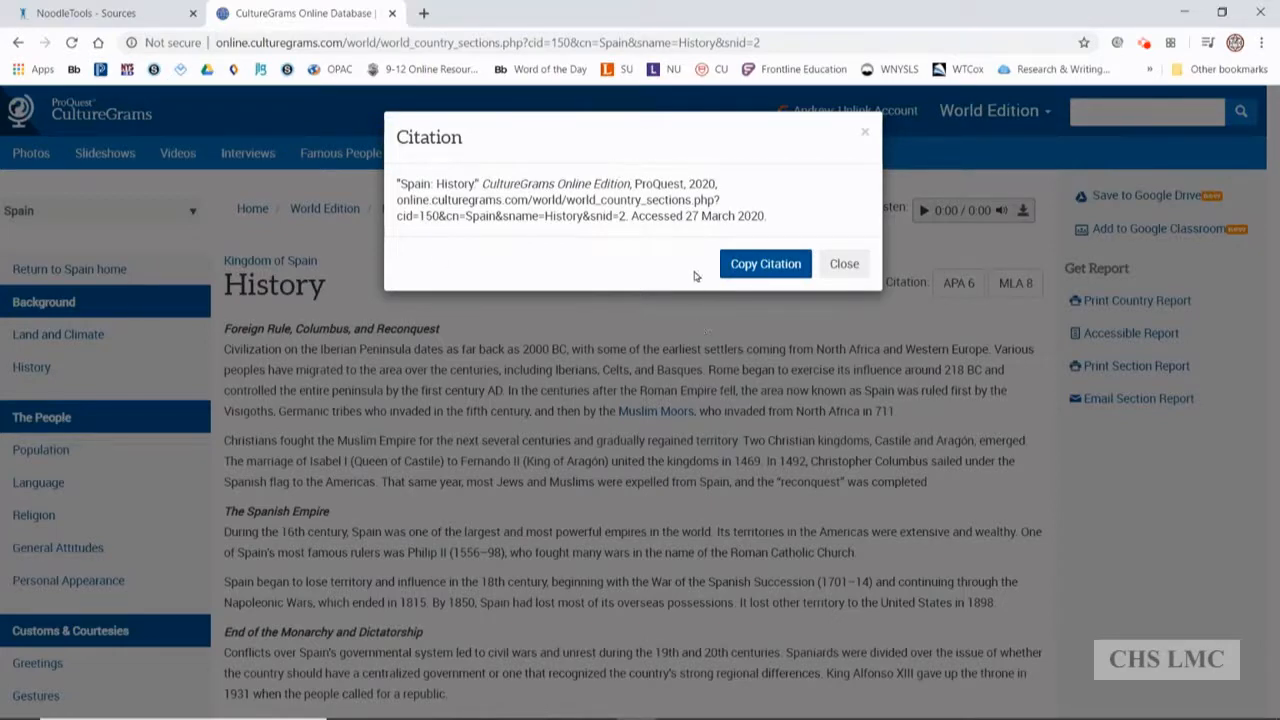
left_click(763, 216)
left_click_drag(763, 216, 395, 186)
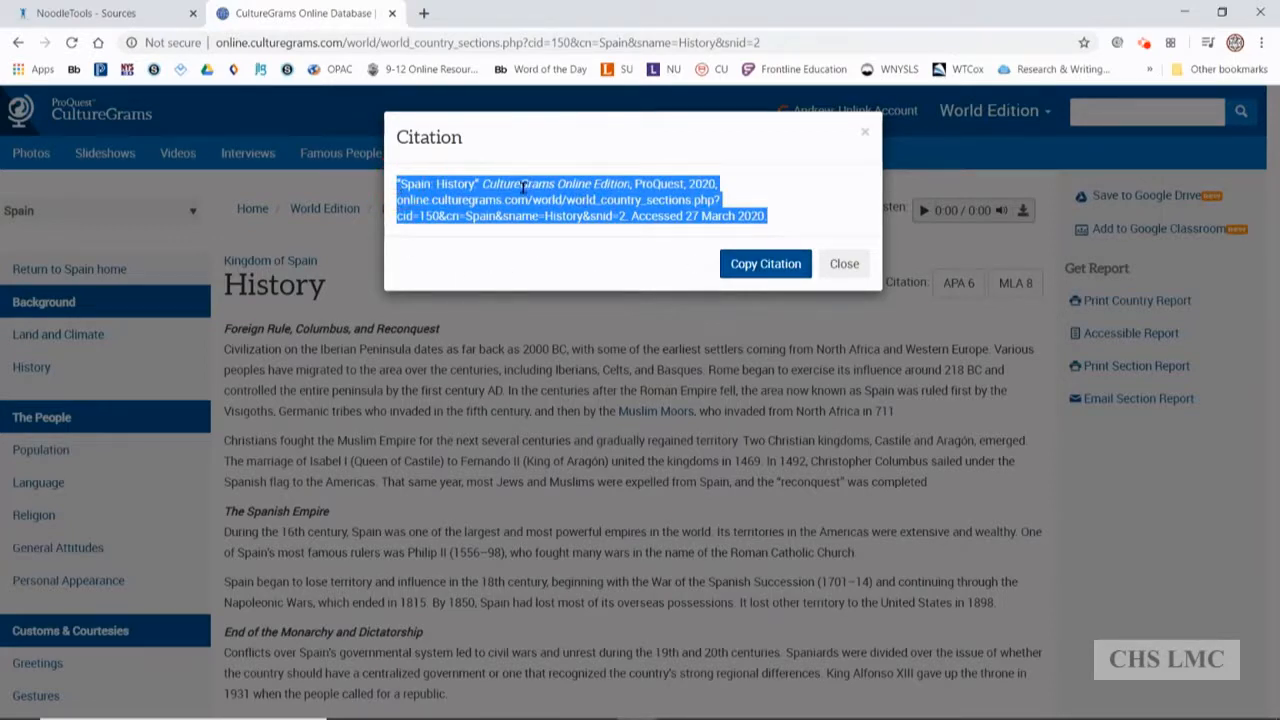
Switch to NoodleTools and create a new database source of the type Original Content in Database.
left_click(135, 14)
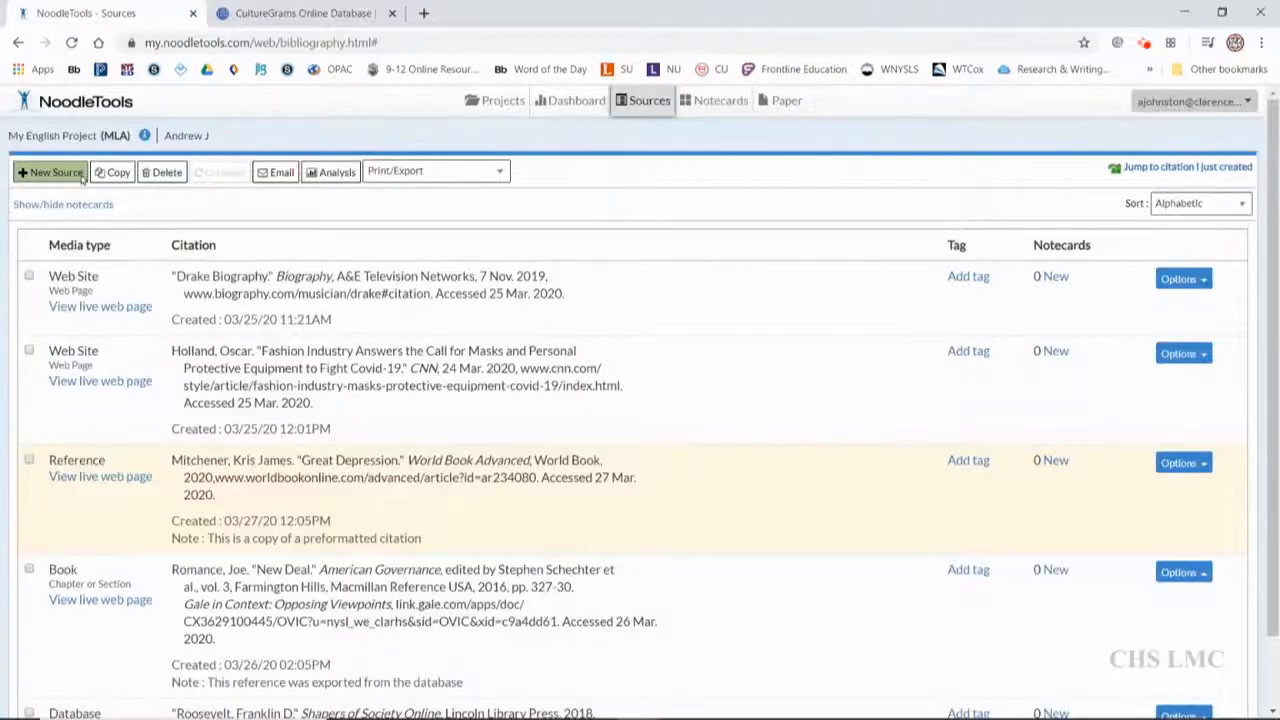
scroll(731, 520, "down", 2)
scroll(729, 514, "up", 2)
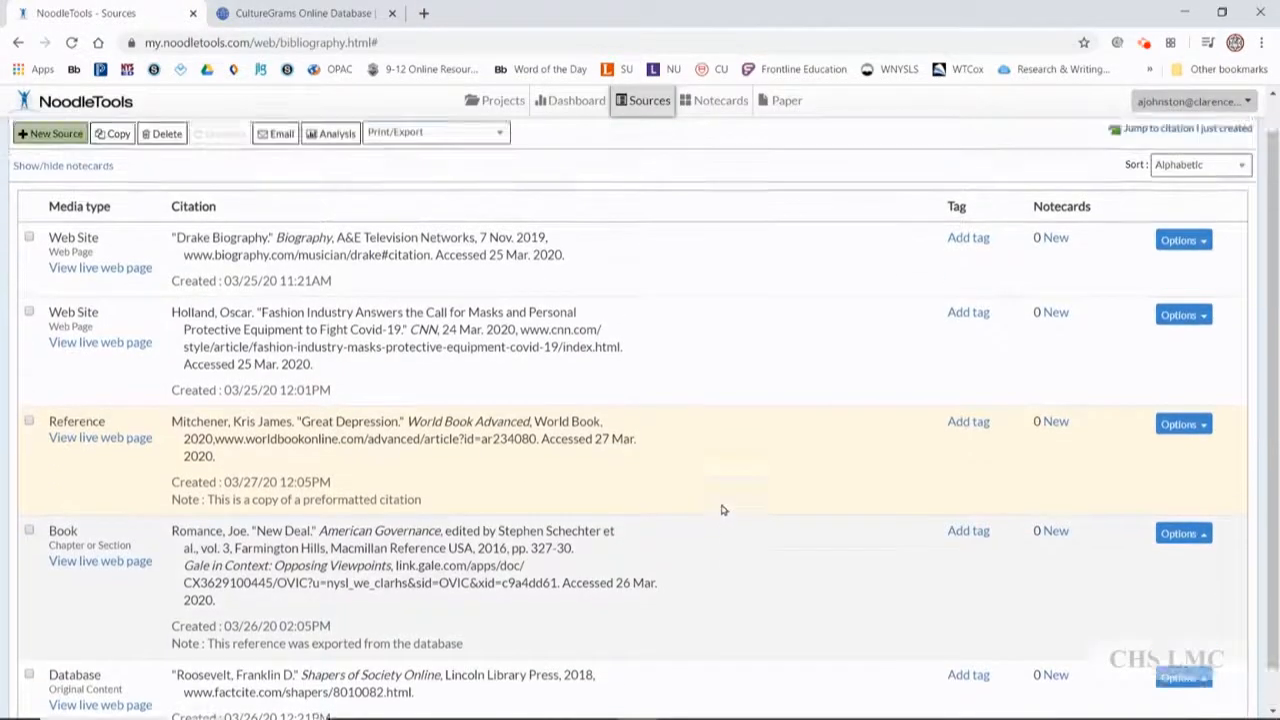
left_click(50, 172)
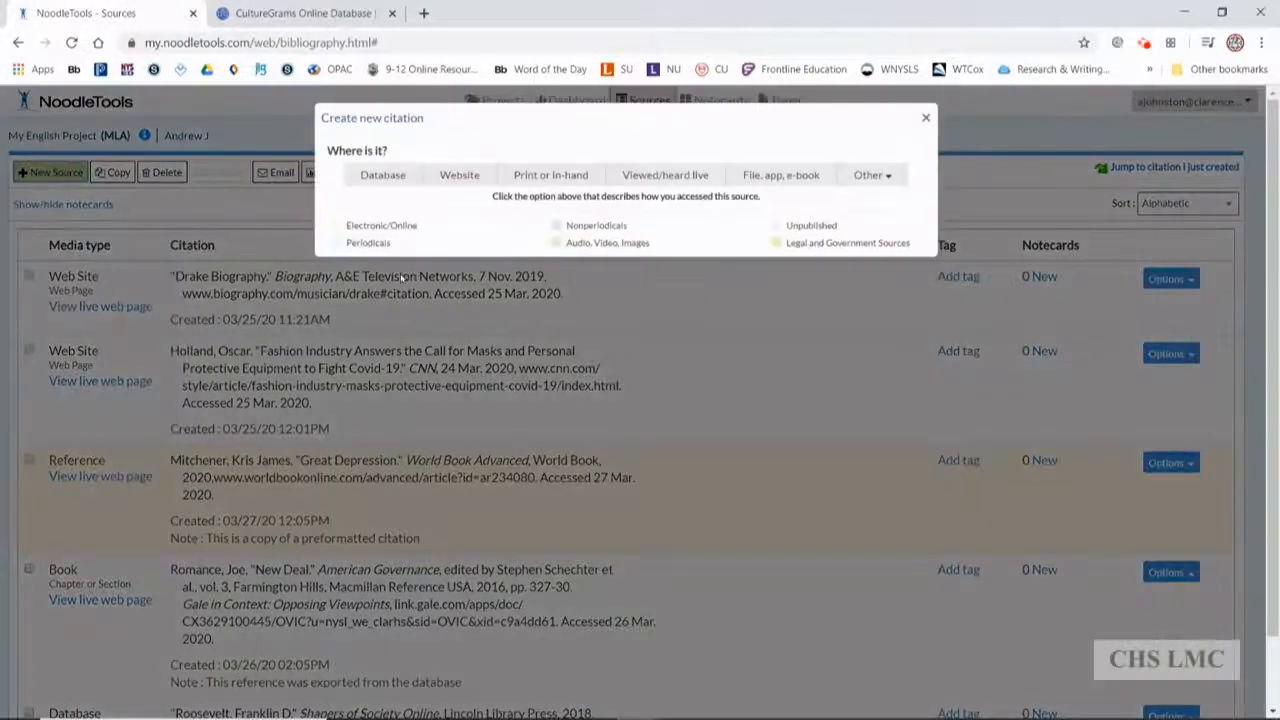
left_click(384, 178)
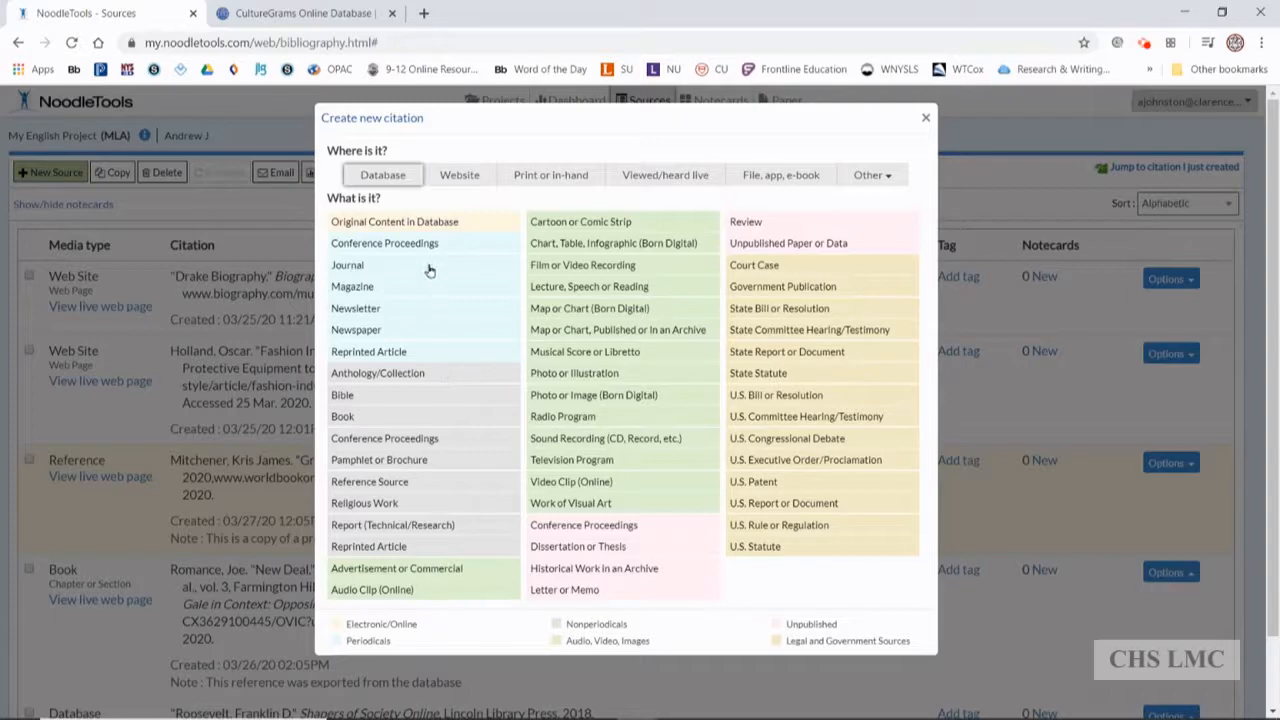
left_click(430, 223)
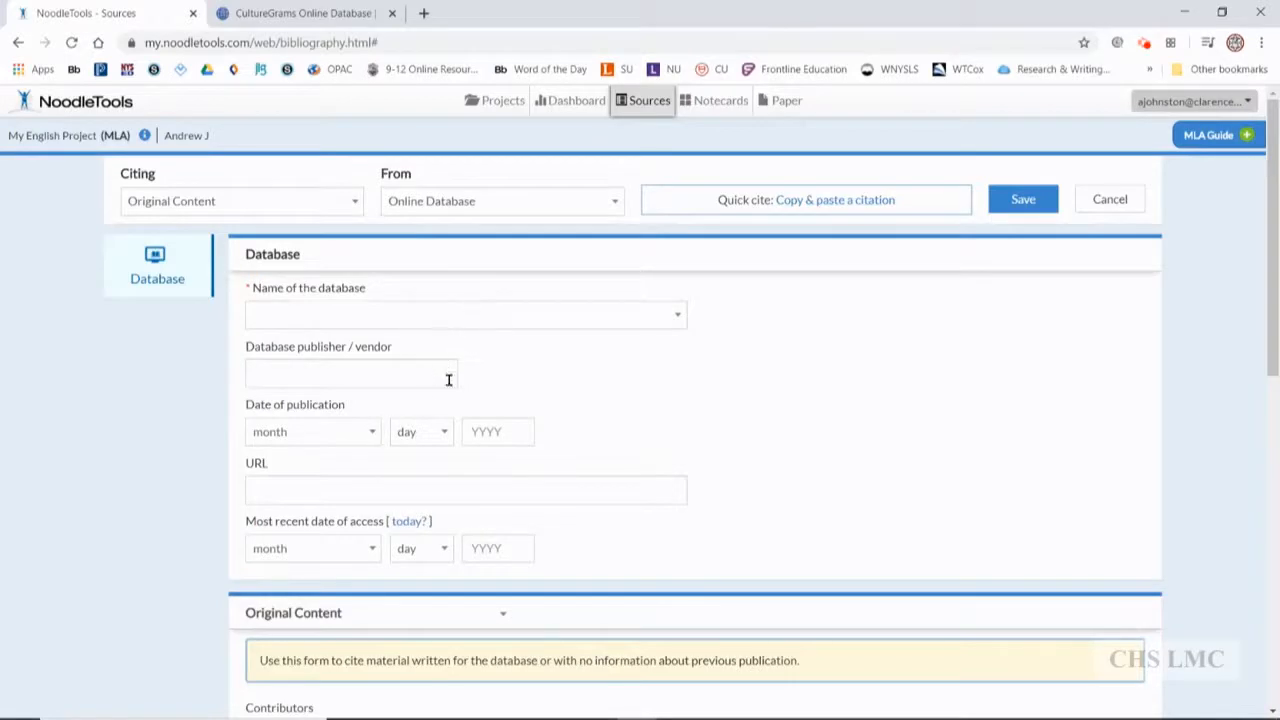
Change the source form to quick cite by copy and paste, and paste the "Spain: History" CultureGrams citation as the manually-edited citation.
scroll(449, 410, "down", 2)
scroll(470, 602, "up", 2)
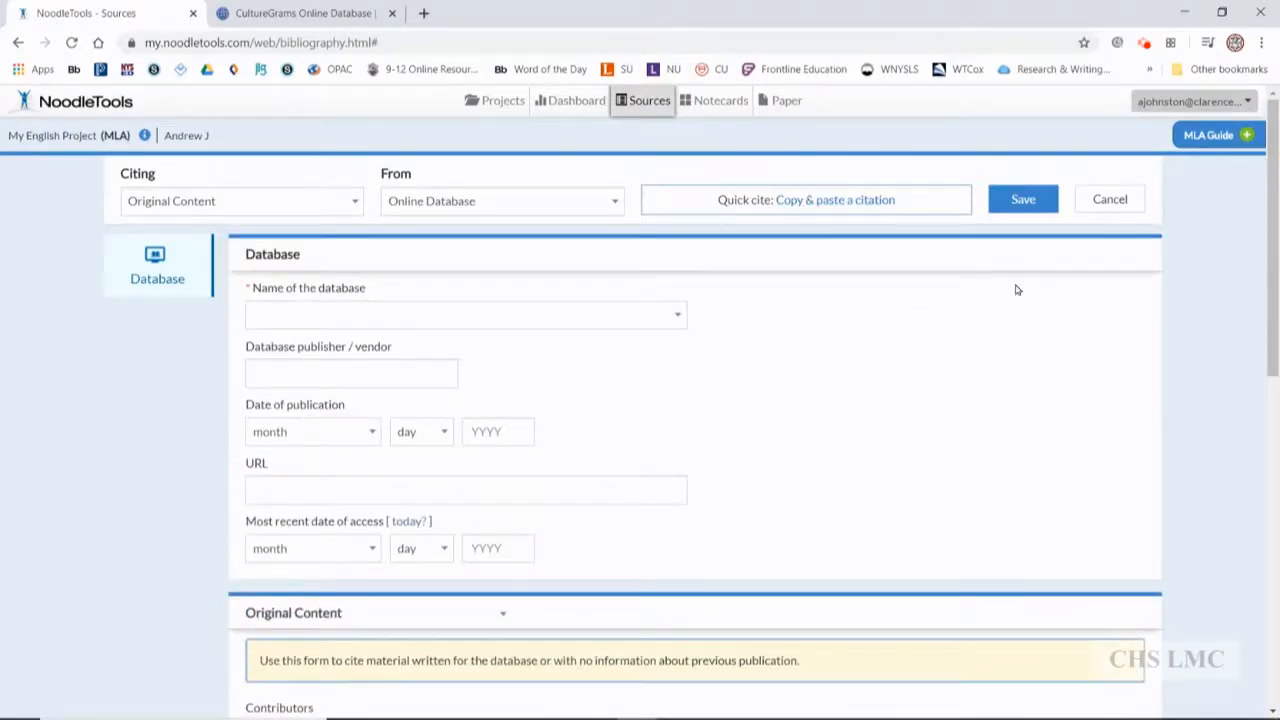
left_click(830, 200)
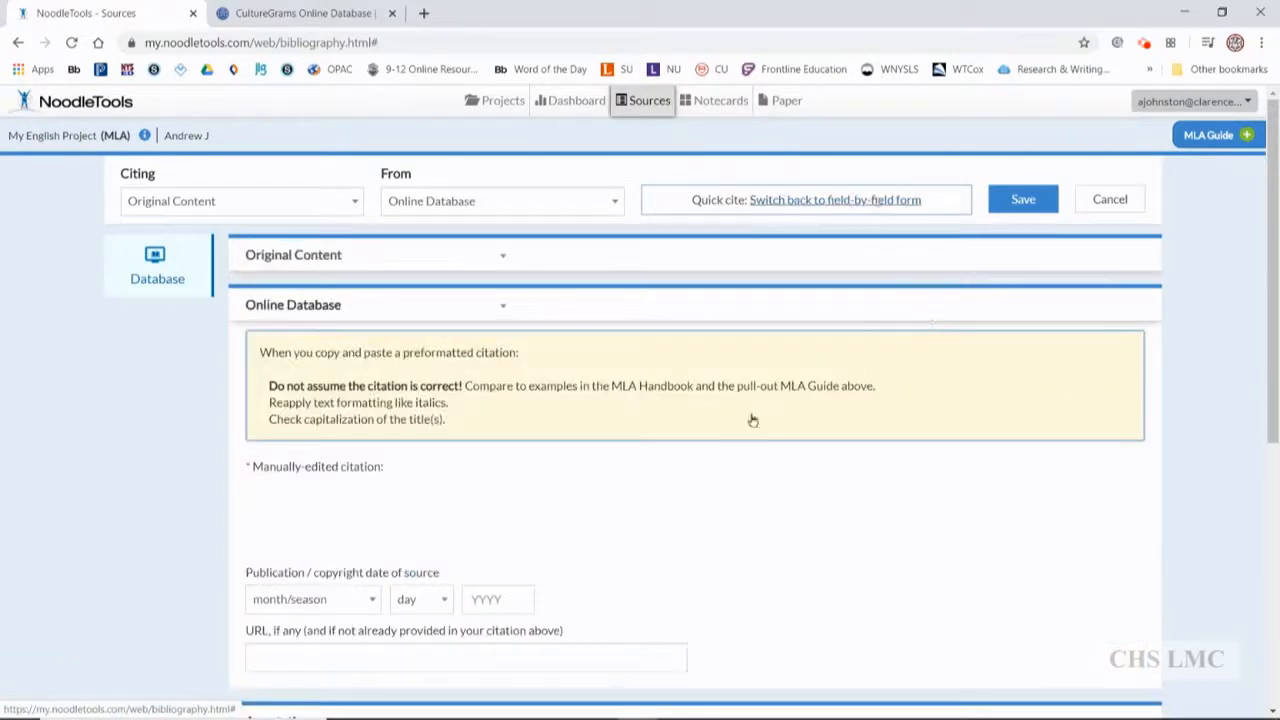
scroll(480, 465, "down", 2)
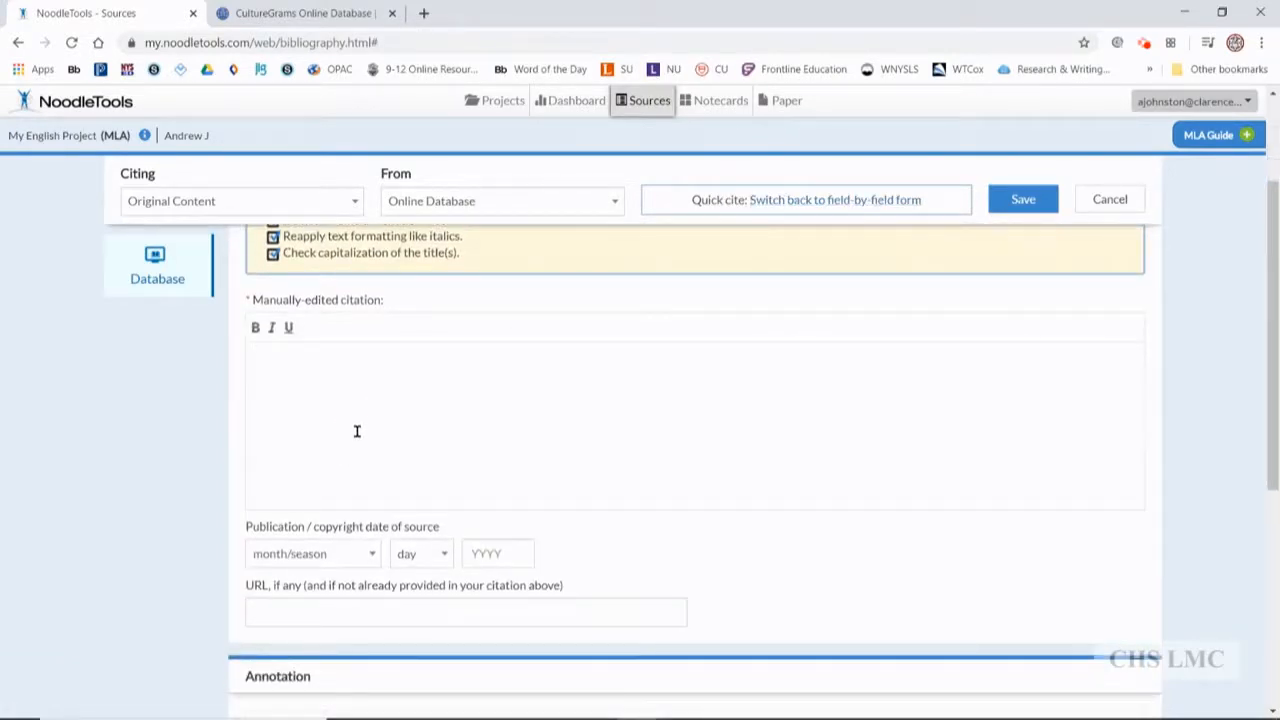
type("\"Spain: History.\" CultureGrams Online Edition, ProQuest, 2020, online.culturegrams.com/world/world_country_sections.php?cid=150&cn=Spain&sname=History&snid=2. Accessed 27 March 2020.")
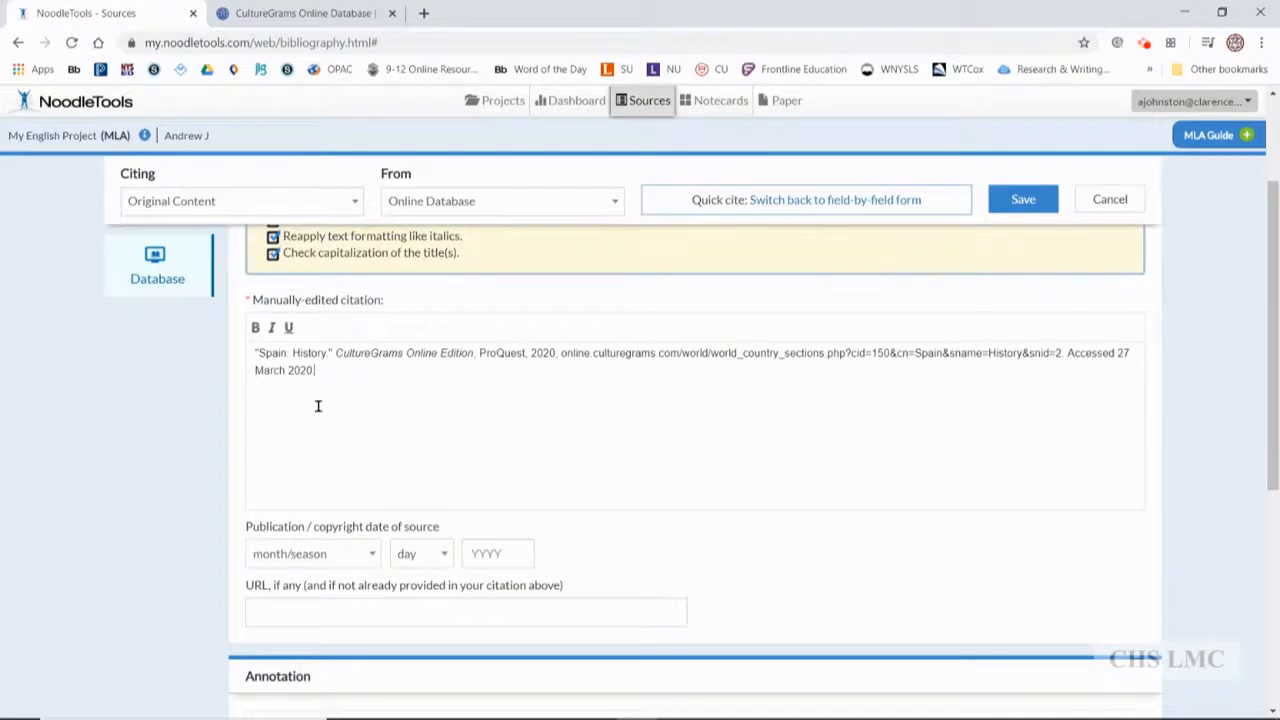
Review the pasted CultureGrams citation, save it to the project, and locate the new entry in the source list.
scroll(326, 410, "up", 1)
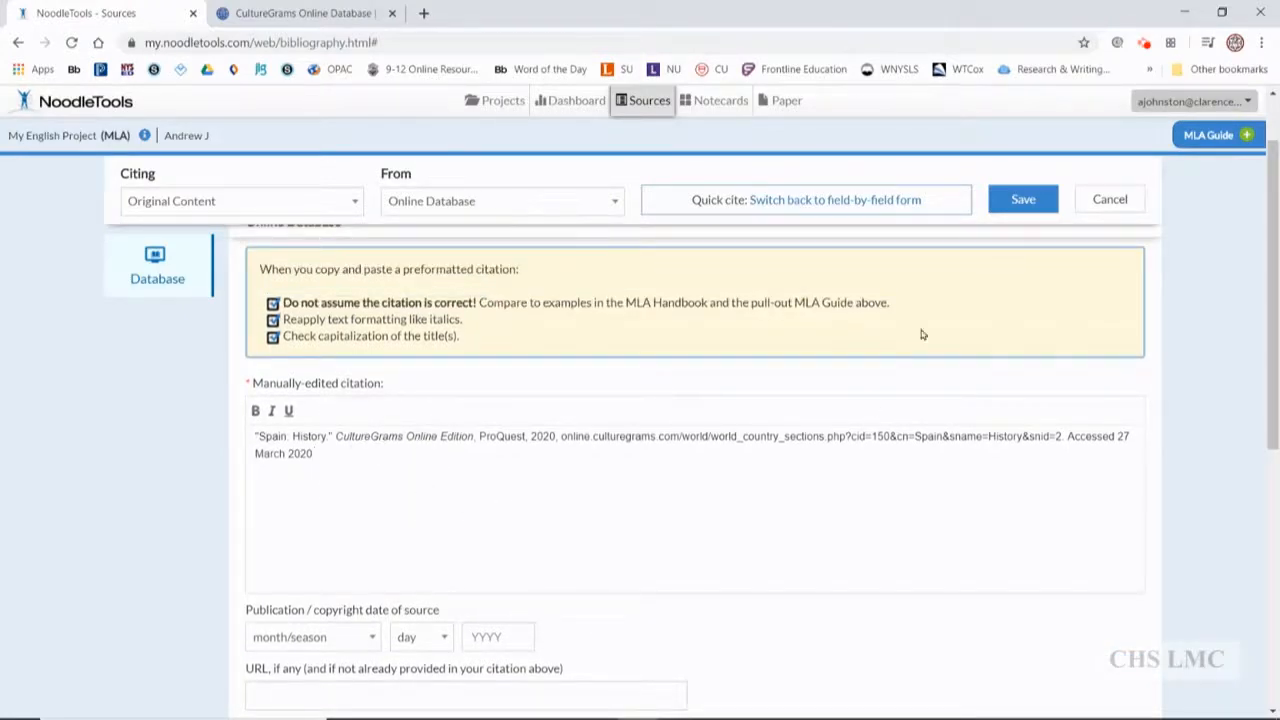
scroll(737, 424, "up", 1)
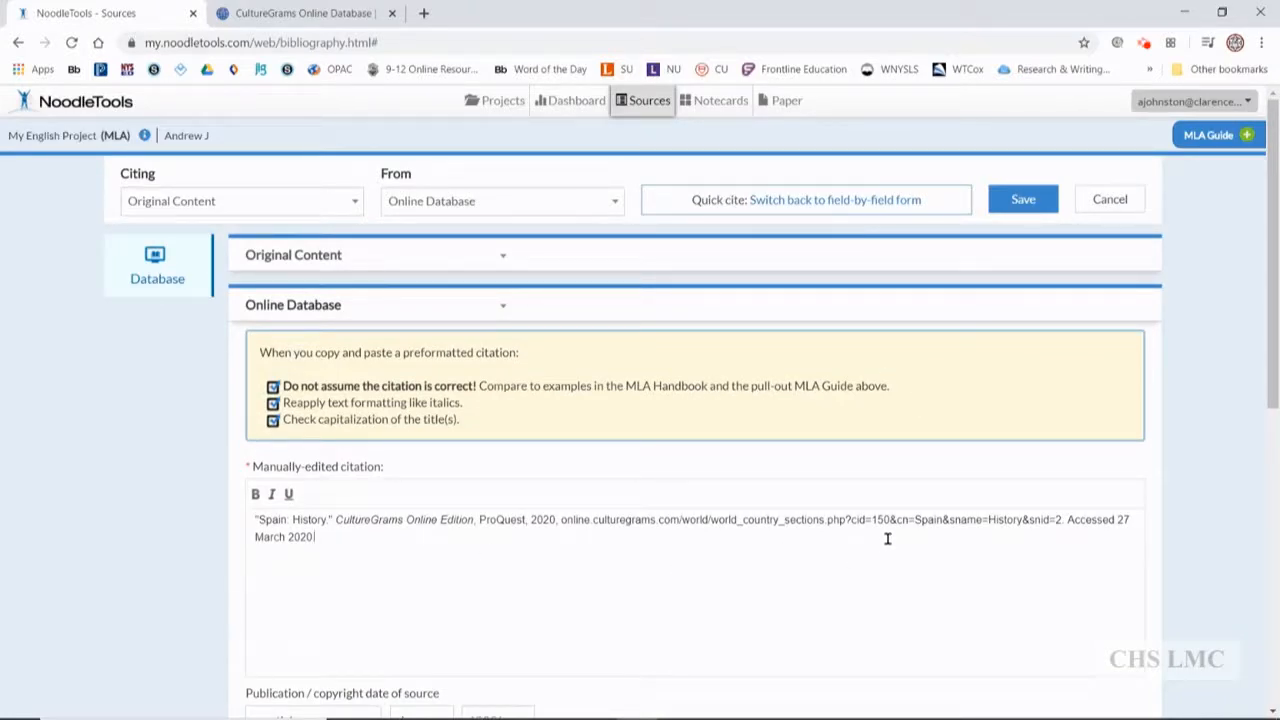
left_click(1023, 201)
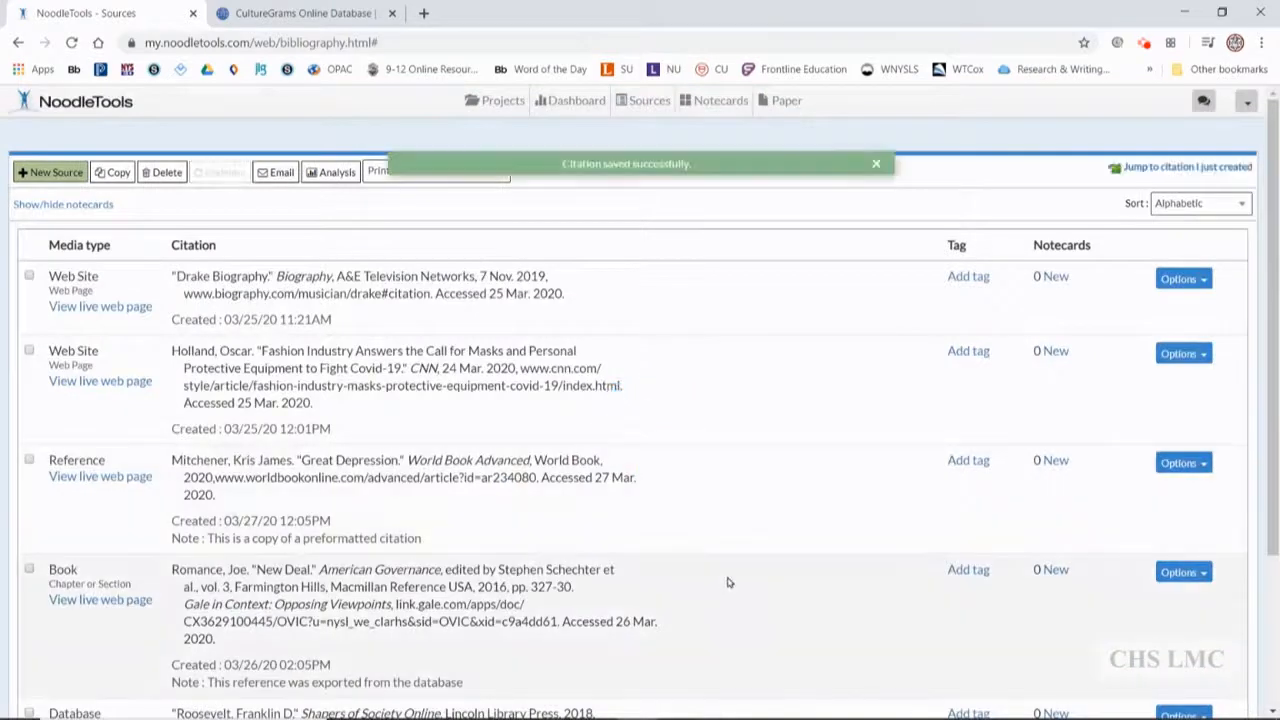
scroll(712, 570, "down", 1)
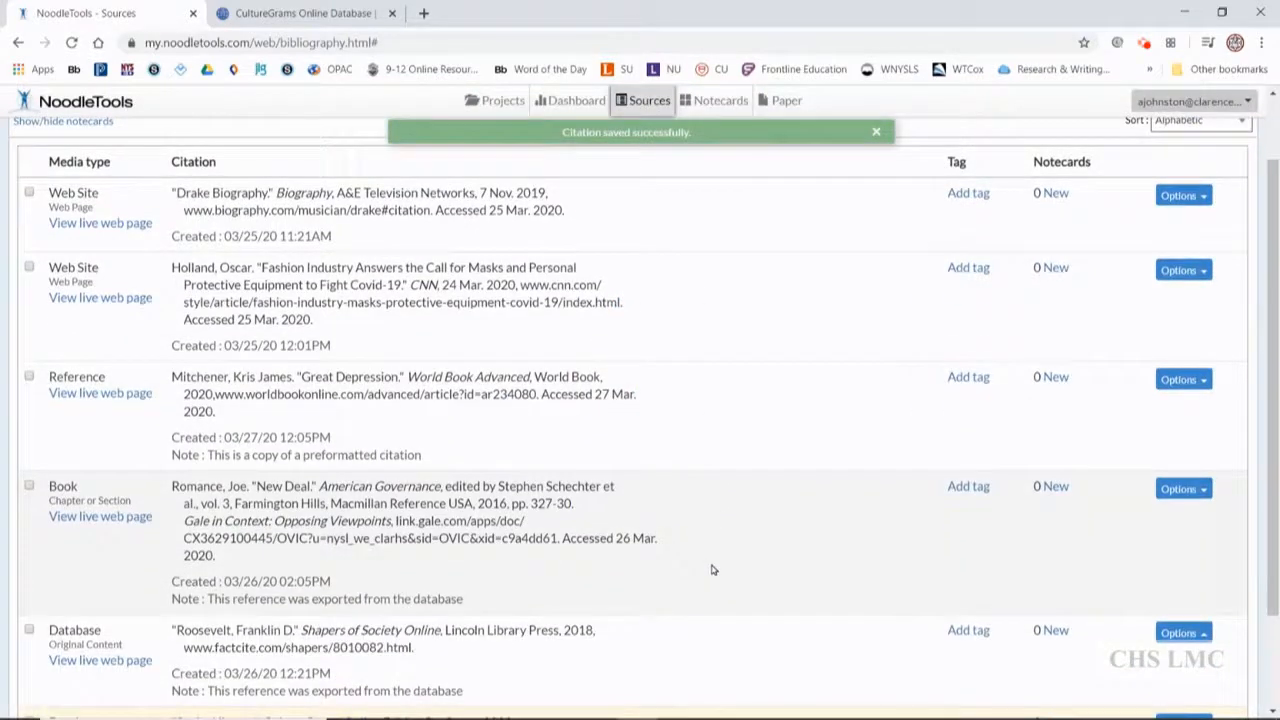
scroll(712, 570, "down", 2)
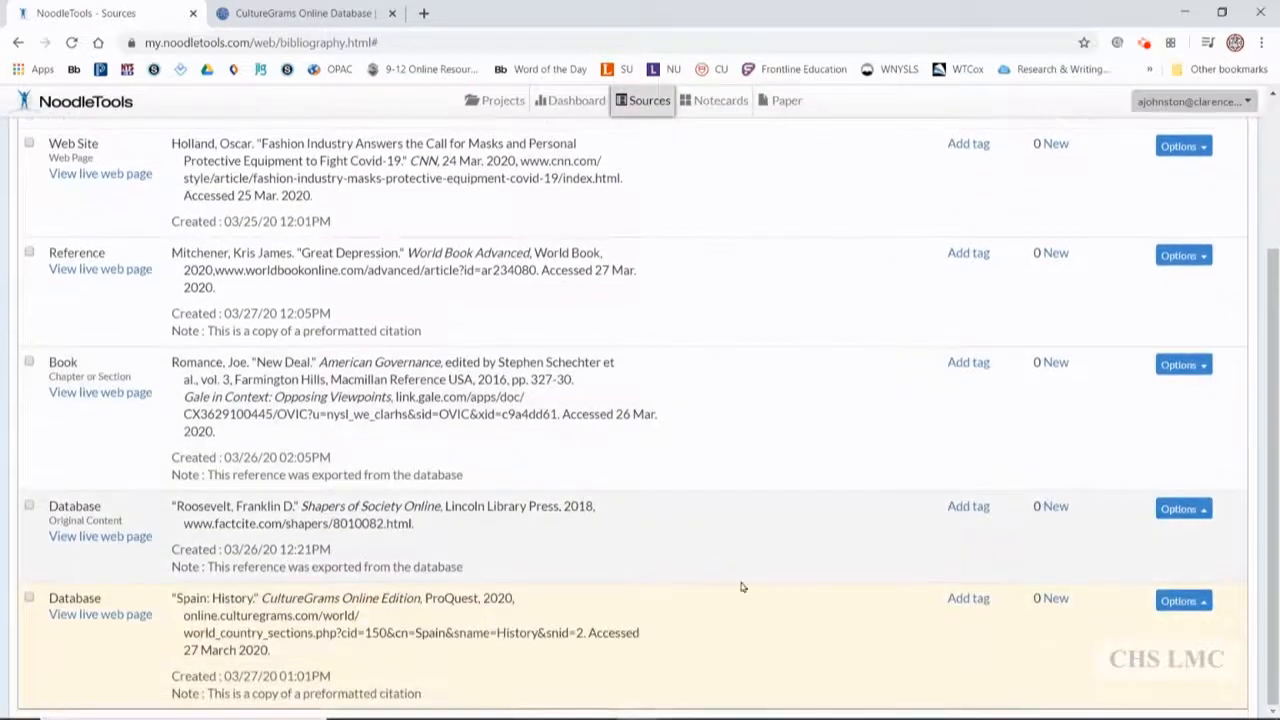